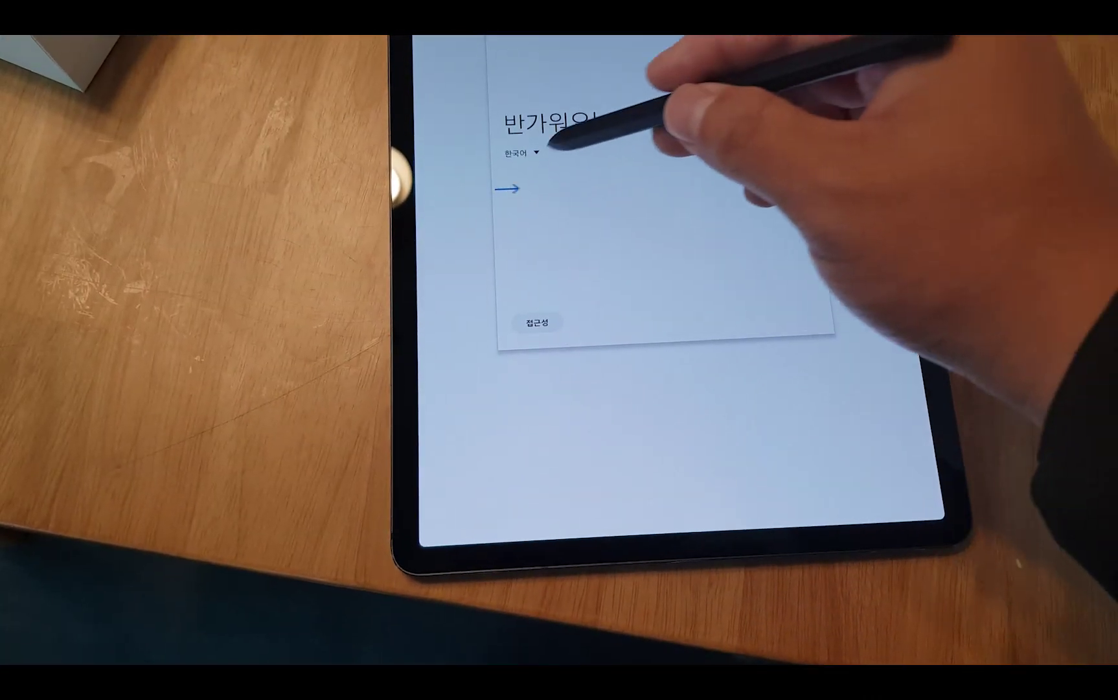
Continue past the Samsung welcome screen to the terms-consent setup step
{"action": "left_click", "coordinate": [511, 188]}
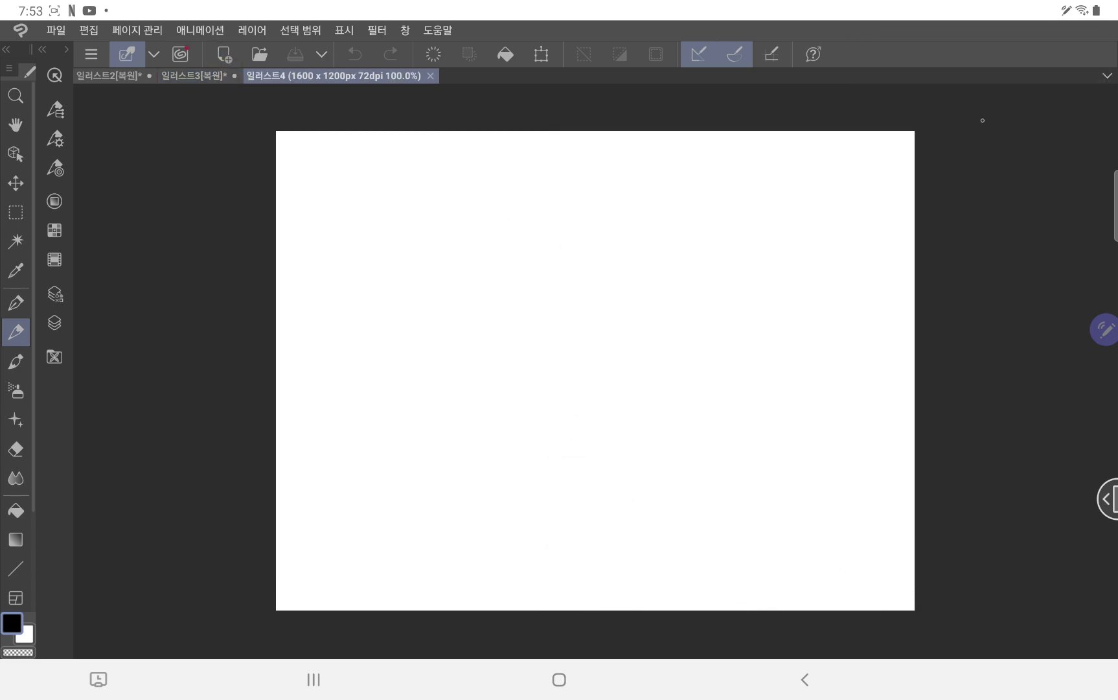
Sketch the oval head outline, chin and neck lines
{"action": "mouse_move", "coordinate": [552, 220]}
{"action": "left_mouse_down"}
{"action": "mouse_move", "coordinate": [540, 253]}
{"action": "mouse_move", "coordinate": [583, 337]}
{"action": "mouse_move", "coordinate": [651, 298]}
{"action": "left_mouse_up"}
{"action": "mouse_move", "coordinate": [551, 214]}
{"action": "left_mouse_down"}
{"action": "mouse_move", "coordinate": [612, 185]}
{"action": "mouse_move", "coordinate": [661, 272]}
{"action": "left_mouse_up"}
{"action": "mouse_move", "coordinate": [648, 305]}
{"action": "left_mouse_down"}
{"action": "mouse_move", "coordinate": [590, 338]}
{"action": "mouse_move", "coordinate": [655, 344]}
{"action": "mouse_move", "coordinate": [691, 367]}
{"action": "left_mouse_up"}
{"action": "left_click_drag", "start_coordinate": [687, 350], "coordinate": [652, 394]}
{"action": "left_click_drag", "start_coordinate": [564, 366], "coordinate": [615, 390]}
{"action": "mouse_move", "coordinate": [571, 376]}
{"action": "left_mouse_down"}
{"action": "mouse_move", "coordinate": [606, 419]}
{"action": "mouse_move", "coordinate": [583, 418]}
{"action": "left_mouse_up"}
Rough in the shoulders and both sides of the torso
{"action": "mouse_move", "coordinate": [510, 403]}
{"action": "left_mouse_down"}
{"action": "mouse_move", "coordinate": [596, 409]}
{"action": "mouse_move", "coordinate": [668, 439]}
{"action": "left_mouse_up"}
{"action": "left_click_drag", "start_coordinate": [642, 369], "coordinate": [583, 453]}
{"action": "left_click_drag", "start_coordinate": [537, 409], "coordinate": [582, 541]}
{"action": "left_click_drag", "start_coordinate": [667, 437], "coordinate": [640, 593]}
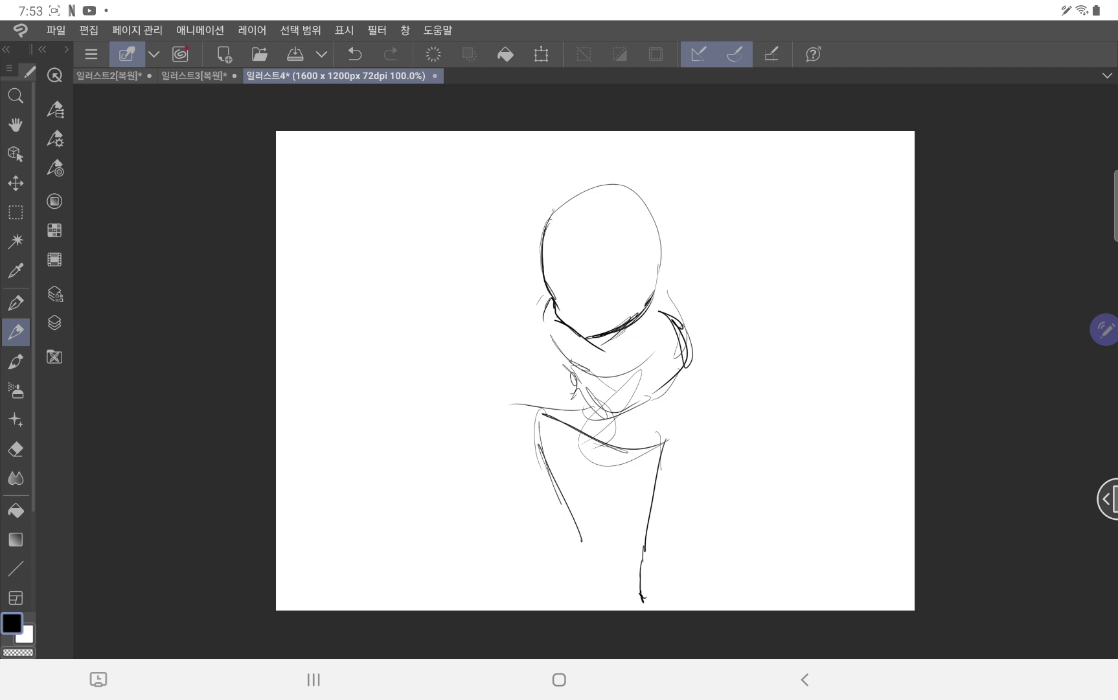
Shift the whole sketch layer upward with Move Layer
{"action": "left_click", "coordinate": [16, 183]}
{"action": "left_click_drag", "start_coordinate": [627, 431], "coordinate": [624, 388]}
{"action": "scroll", "coordinate": [595, 369], "scroll_direction": "down", "scroll_amount": 1}
{"action": "left_click", "coordinate": [55, 110]}
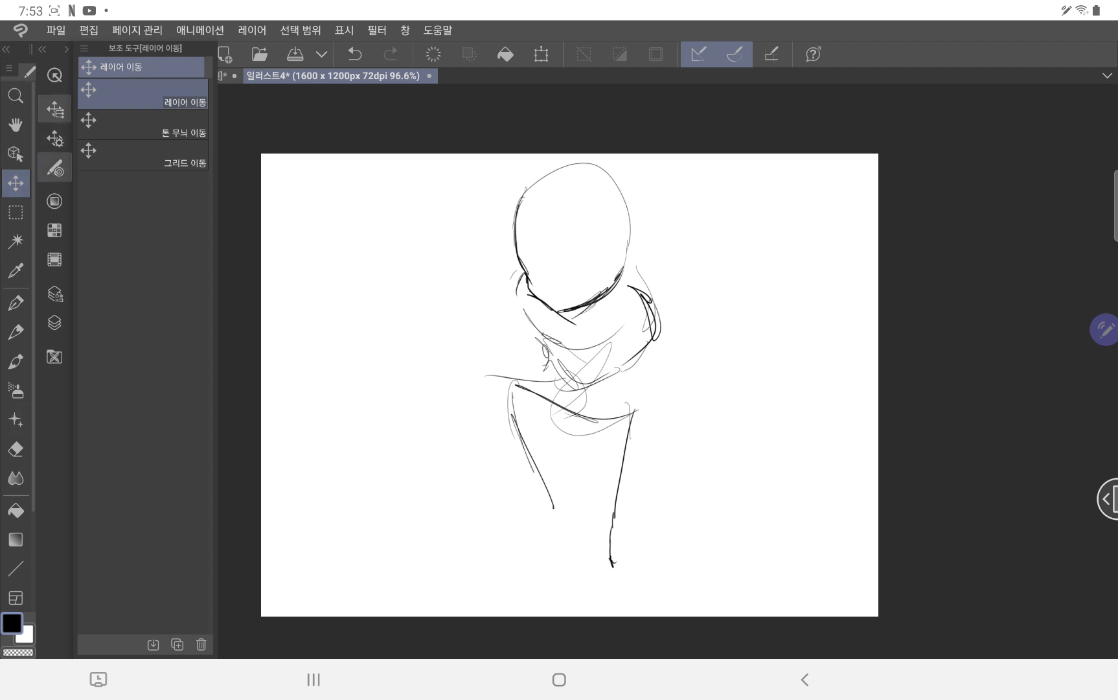
Scale the sketch slightly slimmer and shorter with Scale/Rotate and confirm it
{"action": "left_click", "coordinate": [89, 30]}
{"action": "left_click", "coordinate": [136, 338]}
{"action": "left_click", "coordinate": [136, 282]}
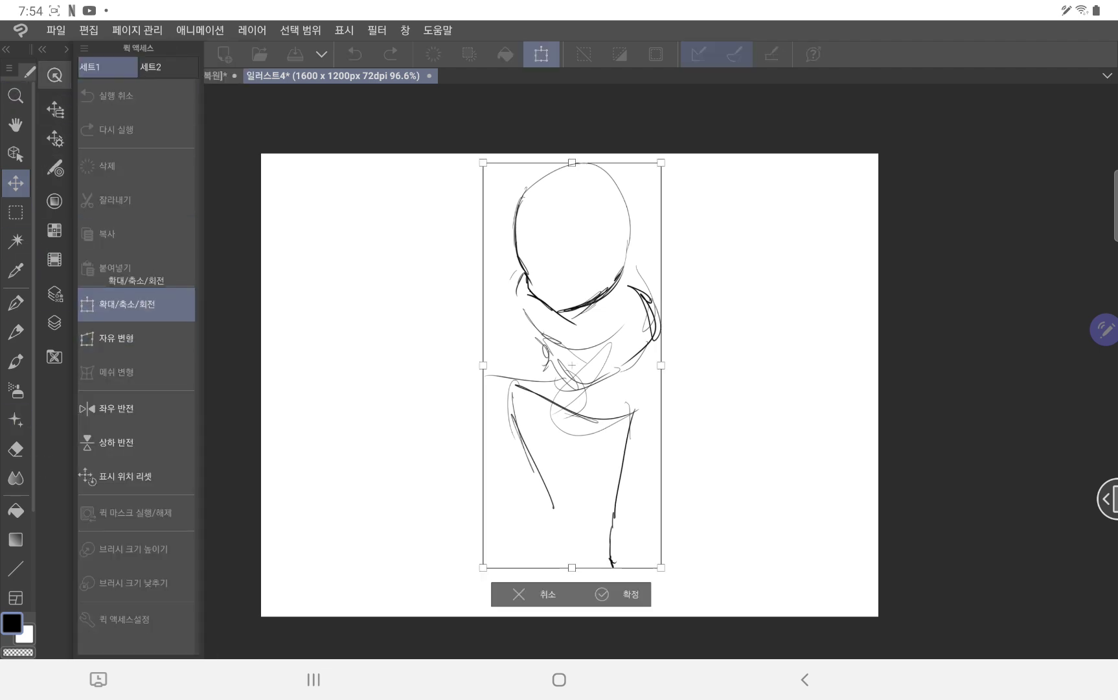
{"action": "left_click_drag", "start_coordinate": [634, 203], "coordinate": [624, 217]}
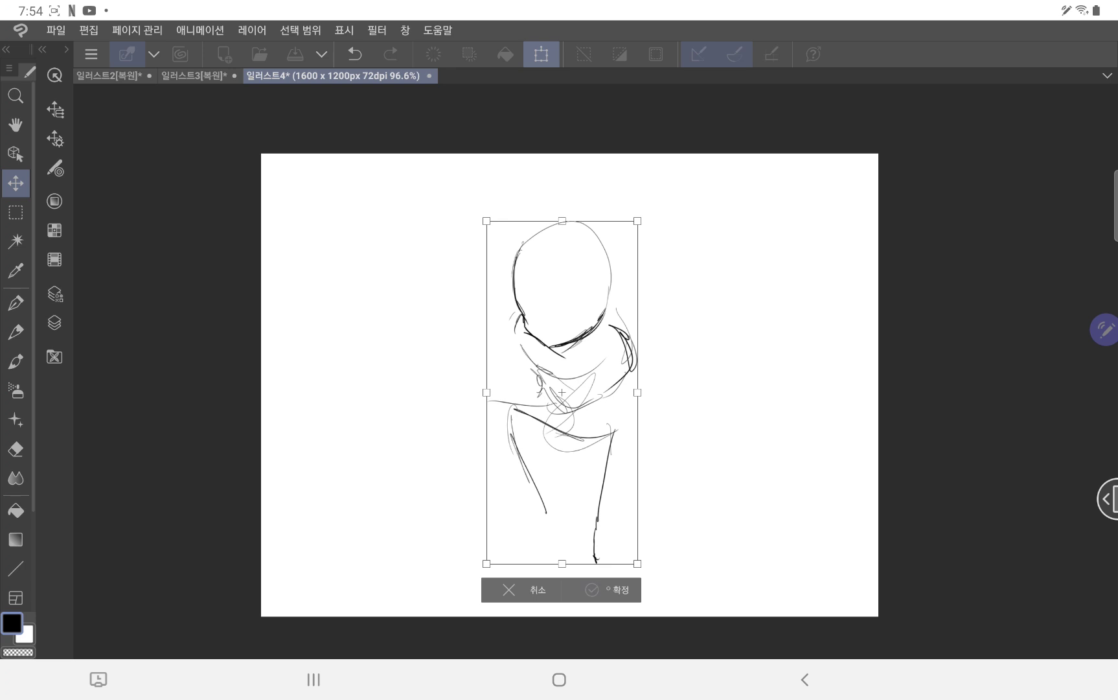
{"action": "left_click", "coordinate": [618, 590]}
{"action": "left_click", "coordinate": [16, 331]}
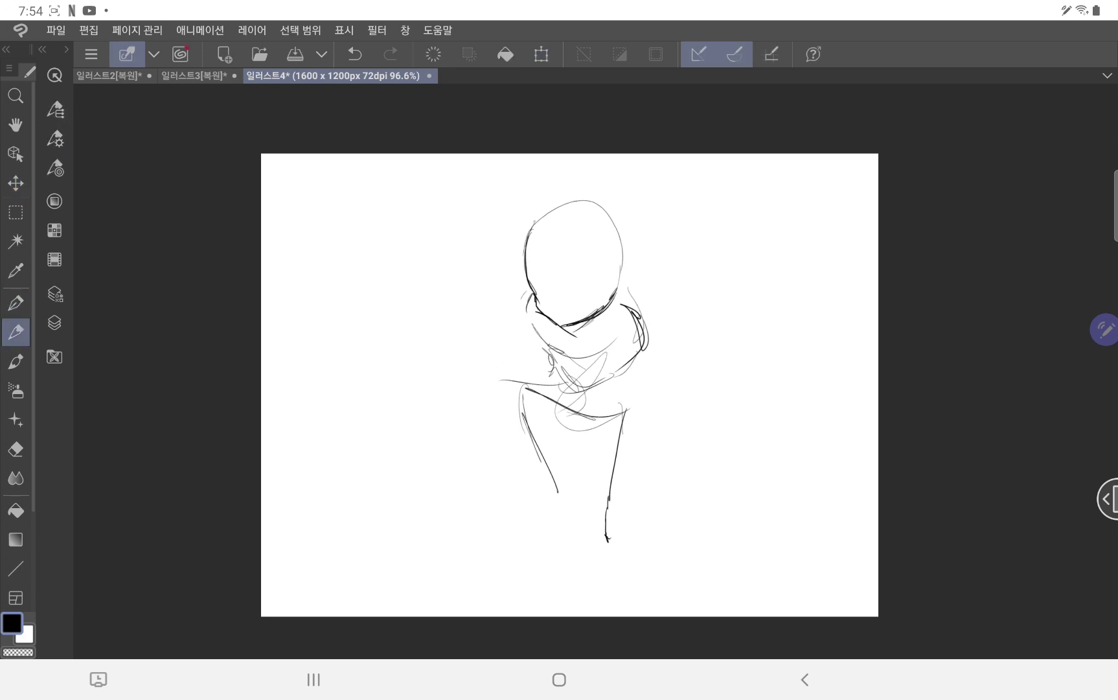
Sketch both body sides and the left hip and leg, undoing a stray stroke
{"action": "left_click_drag", "start_coordinate": [641, 318], "coordinate": [633, 390]}
{"action": "mouse_move", "coordinate": [646, 328]}
{"action": "left_mouse_down"}
{"action": "mouse_move", "coordinate": [638, 448]}
{"action": "mouse_move", "coordinate": [617, 382]}
{"action": "mouse_move", "coordinate": [625, 432]}
{"action": "left_mouse_up"}
{"action": "left_click_drag", "start_coordinate": [637, 388], "coordinate": [628, 464]}
{"action": "mouse_move", "coordinate": [535, 293]}
{"action": "left_mouse_down"}
{"action": "mouse_move", "coordinate": [521, 377]}
{"action": "mouse_move", "coordinate": [560, 500]}
{"action": "mouse_move", "coordinate": [614, 573]}
{"action": "left_mouse_up"}
{"action": "left_click_drag", "start_coordinate": [537, 458], "coordinate": [575, 555]}
{"action": "left_click", "coordinate": [355, 54]}
{"action": "mouse_move", "coordinate": [549, 370]}
{"action": "left_mouse_down"}
{"action": "mouse_move", "coordinate": [534, 393]}
{"action": "mouse_move", "coordinate": [554, 482]}
{"action": "mouse_move", "coordinate": [527, 553]}
{"action": "left_mouse_up"}
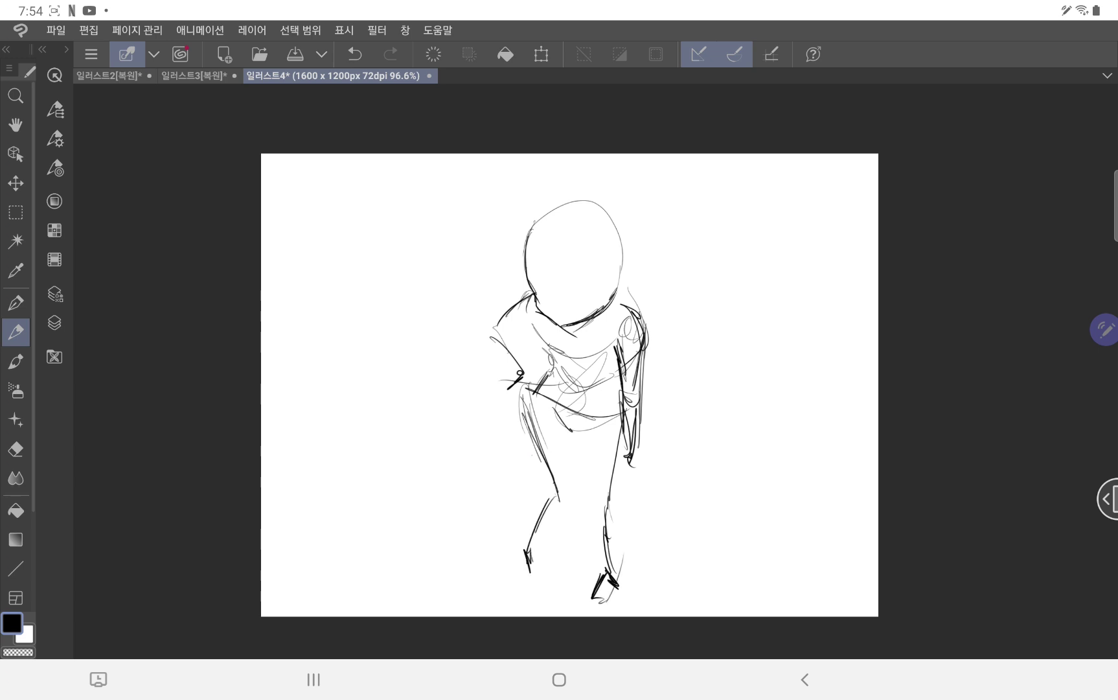
Sketch the waist curve, face guidelines, and the arm with hand resting on the hip
{"action": "left_click_drag", "start_coordinate": [559, 421], "coordinate": [607, 412]}
{"action": "mouse_move", "coordinate": [523, 324]}
{"action": "left_mouse_down"}
{"action": "mouse_move", "coordinate": [549, 366]}
{"action": "mouse_move", "coordinate": [619, 366]}
{"action": "left_mouse_up"}
{"action": "mouse_move", "coordinate": [567, 327]}
{"action": "left_mouse_down"}
{"action": "mouse_move", "coordinate": [612, 309]}
{"action": "mouse_move", "coordinate": [642, 362]}
{"action": "left_mouse_up"}
{"action": "left_click_drag", "start_coordinate": [533, 287], "coordinate": [615, 270]}
{"action": "left_click_drag", "start_coordinate": [562, 228], "coordinate": [565, 322]}
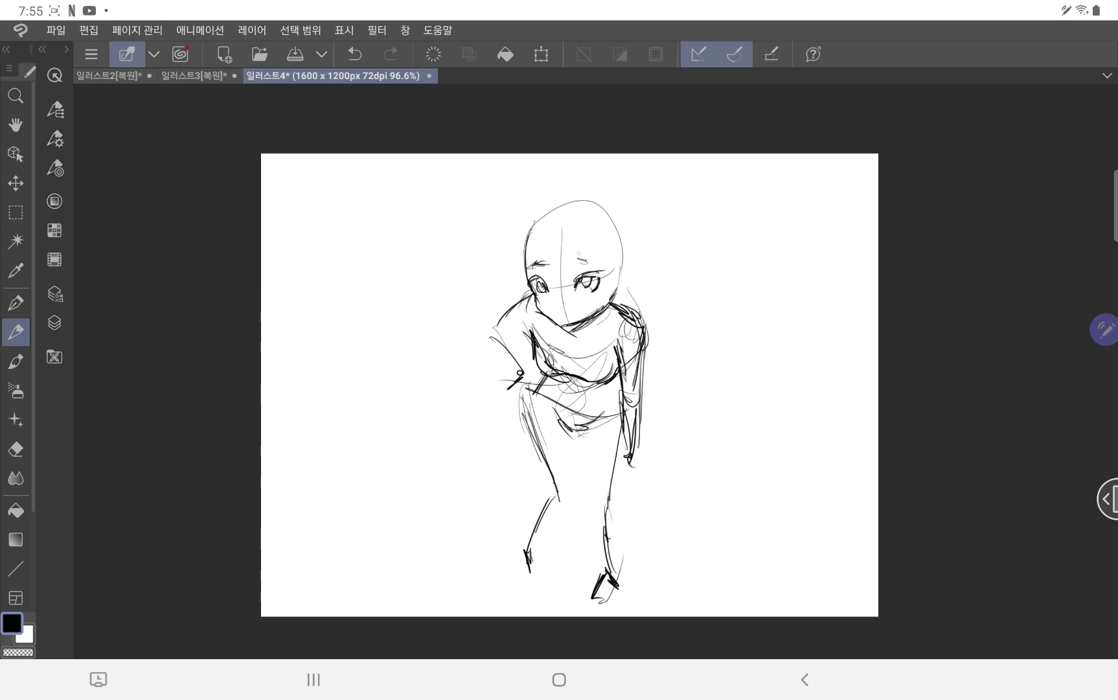
{"action": "mouse_move", "coordinate": [500, 323]}
{"action": "left_mouse_down"}
{"action": "mouse_move", "coordinate": [487, 355]}
{"action": "mouse_move", "coordinate": [517, 384]}
{"action": "left_mouse_up"}
{"action": "left_click_drag", "start_coordinate": [519, 389], "coordinate": [509, 405]}
{"action": "left_click_drag", "start_coordinate": [543, 366], "coordinate": [521, 395]}
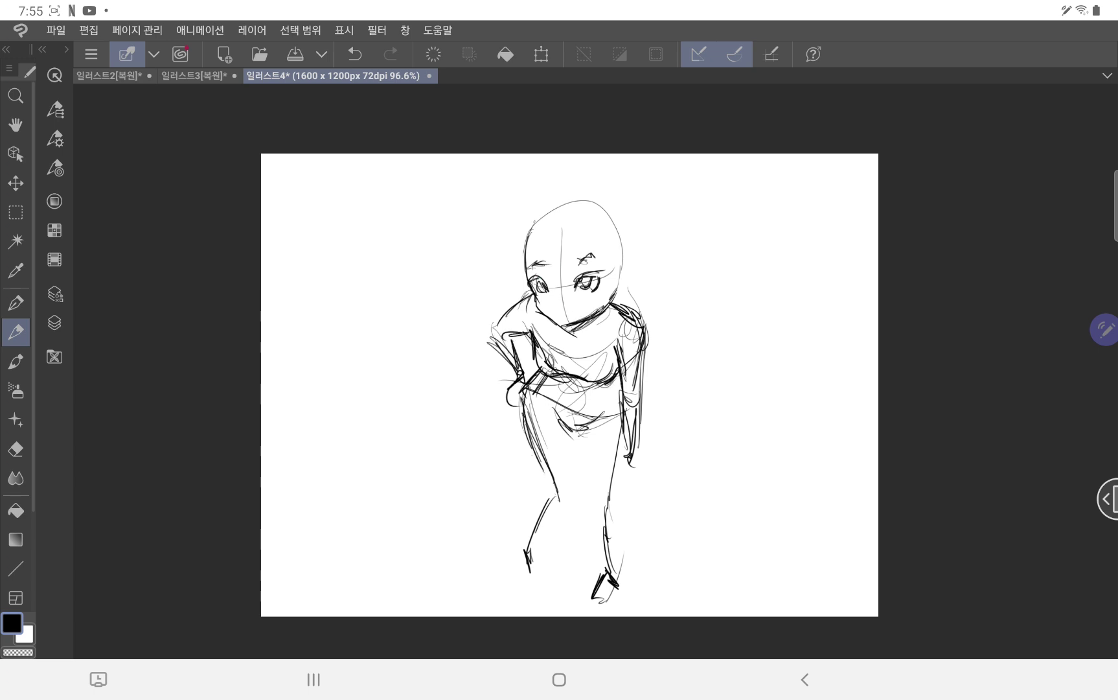
Sketch both legs from thigh down to the ankles
{"action": "left_click_drag", "start_coordinate": [570, 389], "coordinate": [547, 381]}
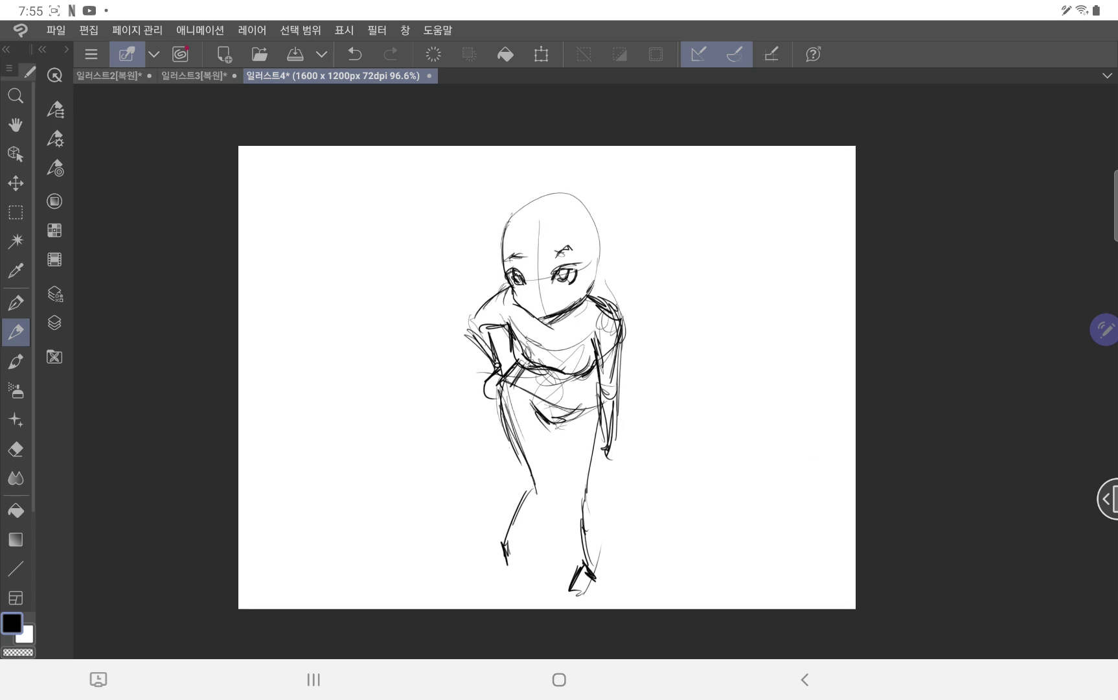
{"action": "left_click_drag", "start_coordinate": [603, 436], "coordinate": [584, 498]}
{"action": "left_click_drag", "start_coordinate": [560, 425], "coordinate": [572, 497]}
{"action": "left_click_drag", "start_coordinate": [563, 496], "coordinate": [590, 569]}
{"action": "left_click_drag", "start_coordinate": [595, 483], "coordinate": [591, 541]}
{"action": "left_click_drag", "start_coordinate": [550, 424], "coordinate": [543, 482]}
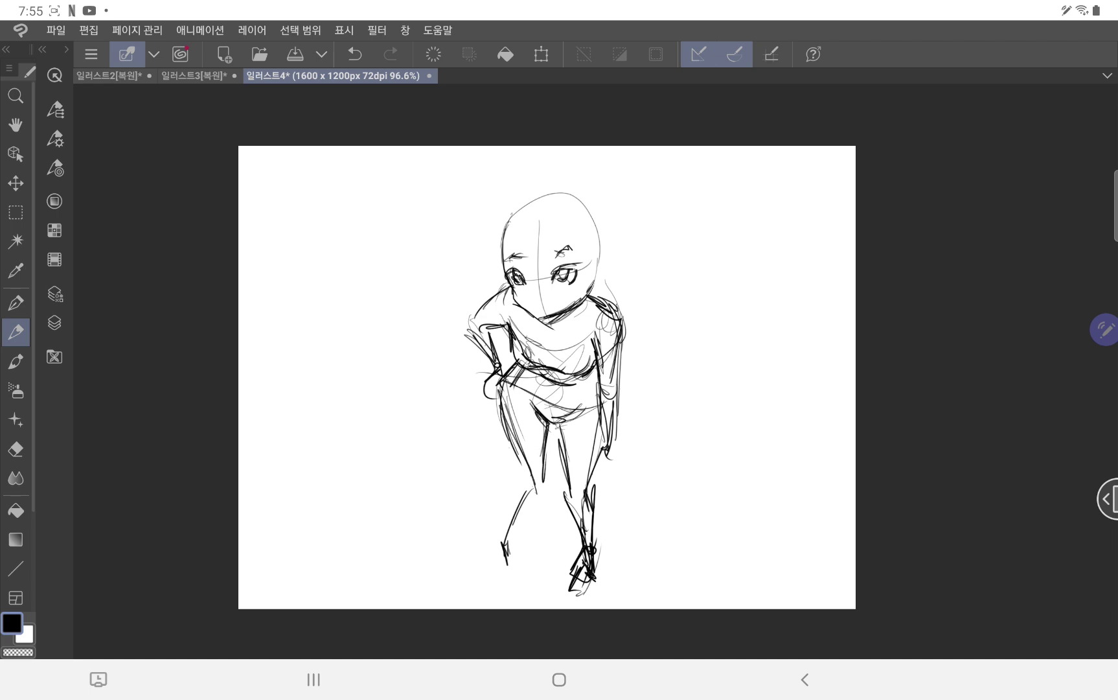
{"action": "left_click_drag", "start_coordinate": [530, 416], "coordinate": [505, 494]}
{"action": "left_click_drag", "start_coordinate": [547, 482], "coordinate": [507, 561]}
Sketch messy hair strands, a large left curl and wavy hair around the head
{"action": "mouse_move", "coordinate": [544, 222]}
{"action": "left_mouse_down"}
{"action": "mouse_move", "coordinate": [518, 291]}
{"action": "mouse_move", "coordinate": [528, 290]}
{"action": "left_mouse_up"}
{"action": "mouse_move", "coordinate": [556, 228]}
{"action": "left_mouse_down"}
{"action": "mouse_move", "coordinate": [546, 284]}
{"action": "mouse_move", "coordinate": [592, 297]}
{"action": "mouse_move", "coordinate": [609, 241]}
{"action": "left_mouse_up"}
{"action": "left_click_drag", "start_coordinate": [515, 224], "coordinate": [492, 301]}
{"action": "mouse_move", "coordinate": [481, 171]}
{"action": "left_mouse_down"}
{"action": "mouse_move", "coordinate": [502, 217]}
{"action": "mouse_move", "coordinate": [442, 260]}
{"action": "left_mouse_up"}
{"action": "left_click_drag", "start_coordinate": [454, 249], "coordinate": [496, 295]}
{"action": "mouse_move", "coordinate": [629, 241]}
{"action": "left_mouse_down"}
{"action": "mouse_move", "coordinate": [616, 302]}
{"action": "mouse_move", "coordinate": [565, 329]}
{"action": "left_mouse_up"}
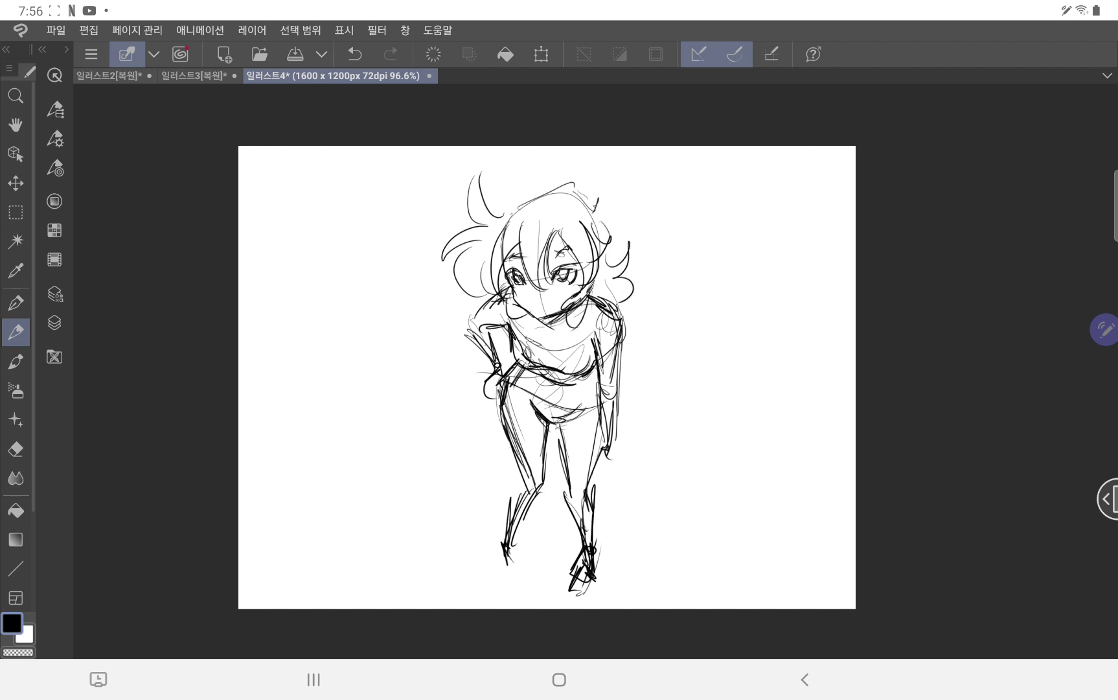
Select the freehand Lasso selection tool
{"action": "left_click", "coordinate": [15, 240]}
{"action": "left_click", "coordinate": [55, 75]}
{"action": "left_click", "coordinate": [136, 301]}
{"action": "left_click", "coordinate": [54, 109]}
{"action": "left_click", "coordinate": [16, 212]}
{"action": "left_click", "coordinate": [54, 108]}
{"action": "left_click", "coordinate": [149, 161]}
Lasso the head, move it slightly up and left, confirm, and deselect
{"action": "mouse_move", "coordinate": [445, 184]}
{"action": "left_mouse_down"}
{"action": "mouse_move", "coordinate": [436, 230]}
{"action": "mouse_move", "coordinate": [606, 149]}
{"action": "left_mouse_up"}
{"action": "left_click", "coordinate": [615, 352]}
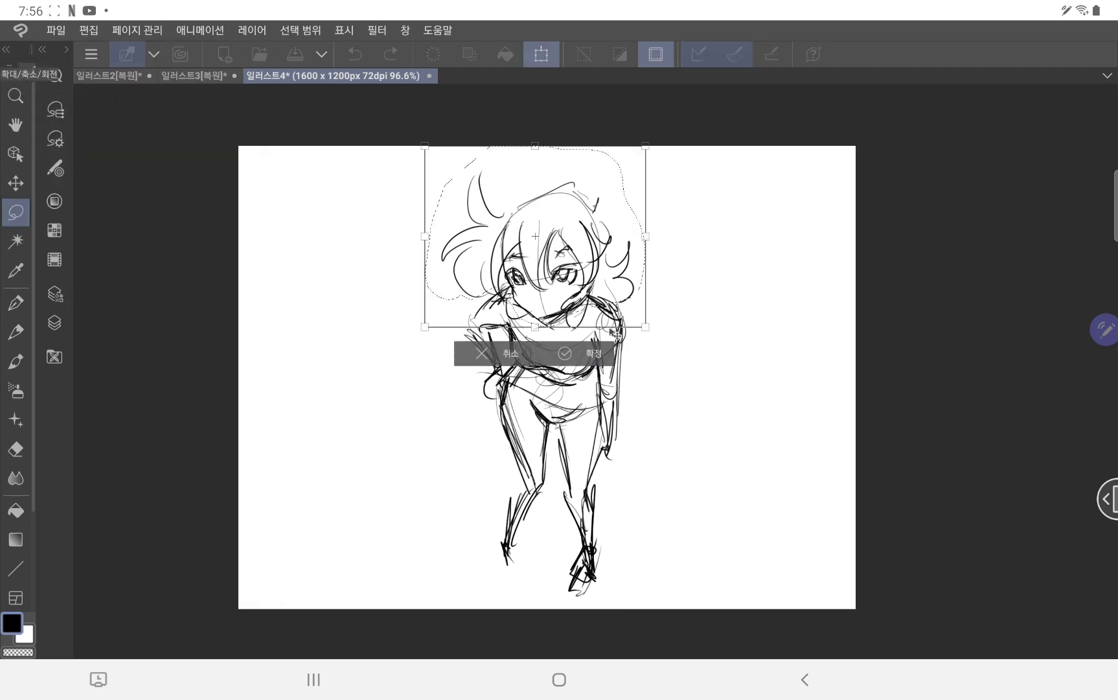
{"action": "left_click_drag", "start_coordinate": [535, 259], "coordinate": [531, 248]}
{"action": "left_click", "coordinate": [587, 342]}
{"action": "left_click", "coordinate": [222, 337]}
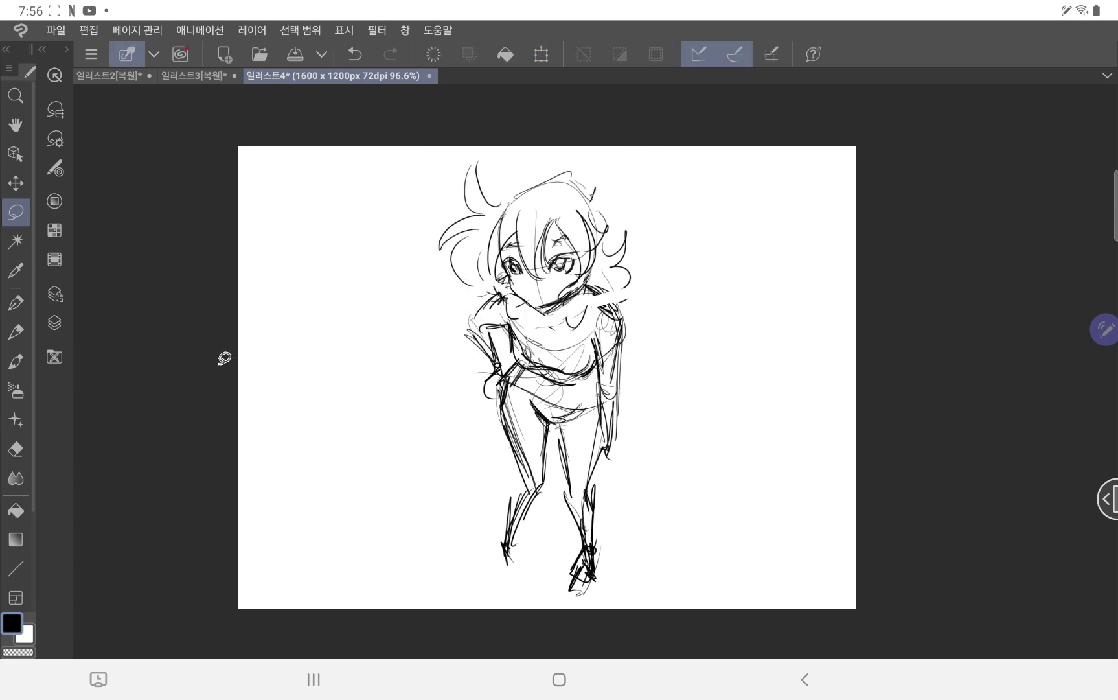
Add pen strokes to both shoulders
{"action": "left_click", "coordinate": [15, 332]}
{"action": "left_click_drag", "start_coordinate": [581, 291], "coordinate": [619, 315]}
{"action": "left_click_drag", "start_coordinate": [514, 291], "coordinate": [495, 296]}
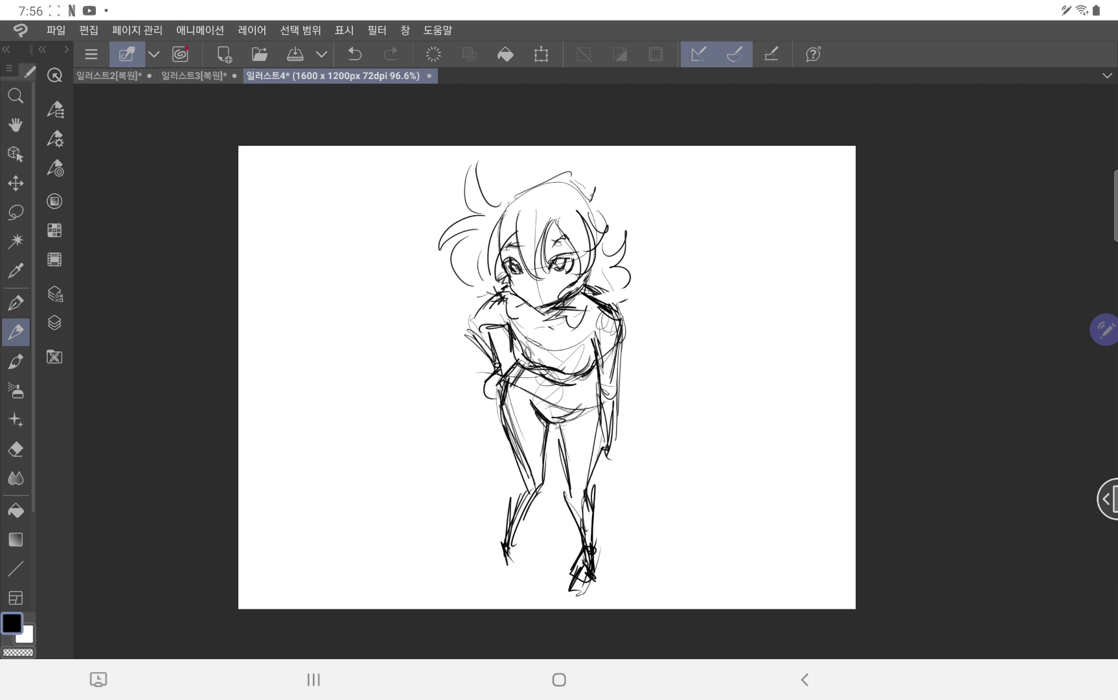
Widen the tool palette to two columns and hide the tablet's side shortcuts and shortcut keys
{"action": "left_click_drag", "start_coordinate": [35, 518], "coordinate": [62, 517]}
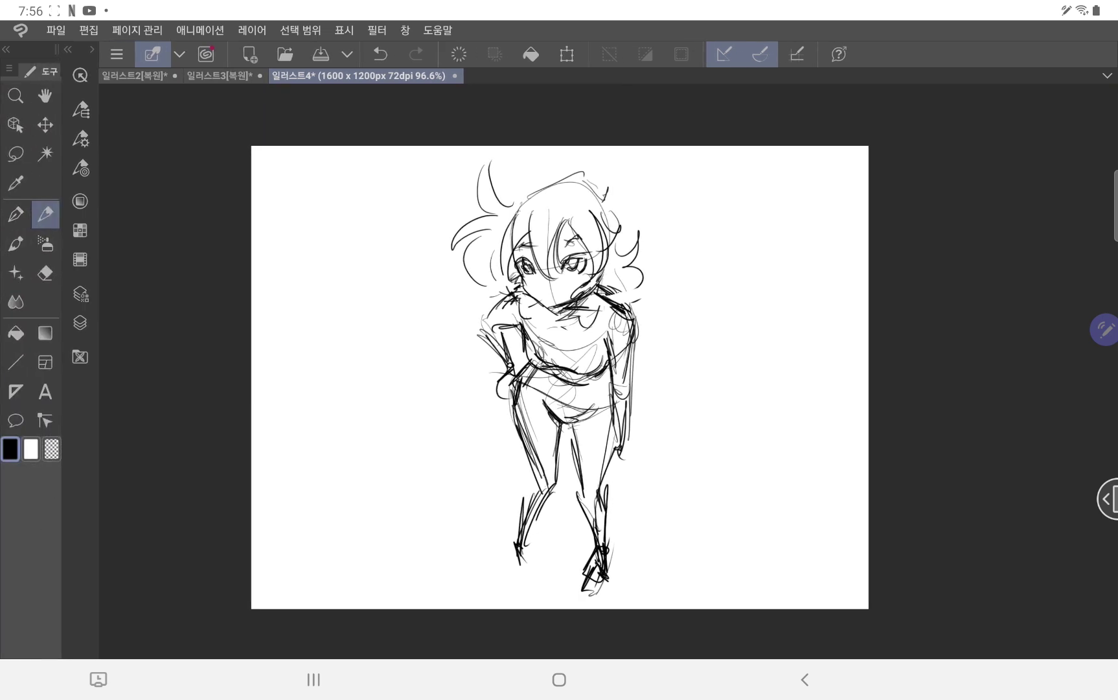
{"action": "left_click_drag", "start_coordinate": [1115, 206], "coordinate": [1011, 206]}
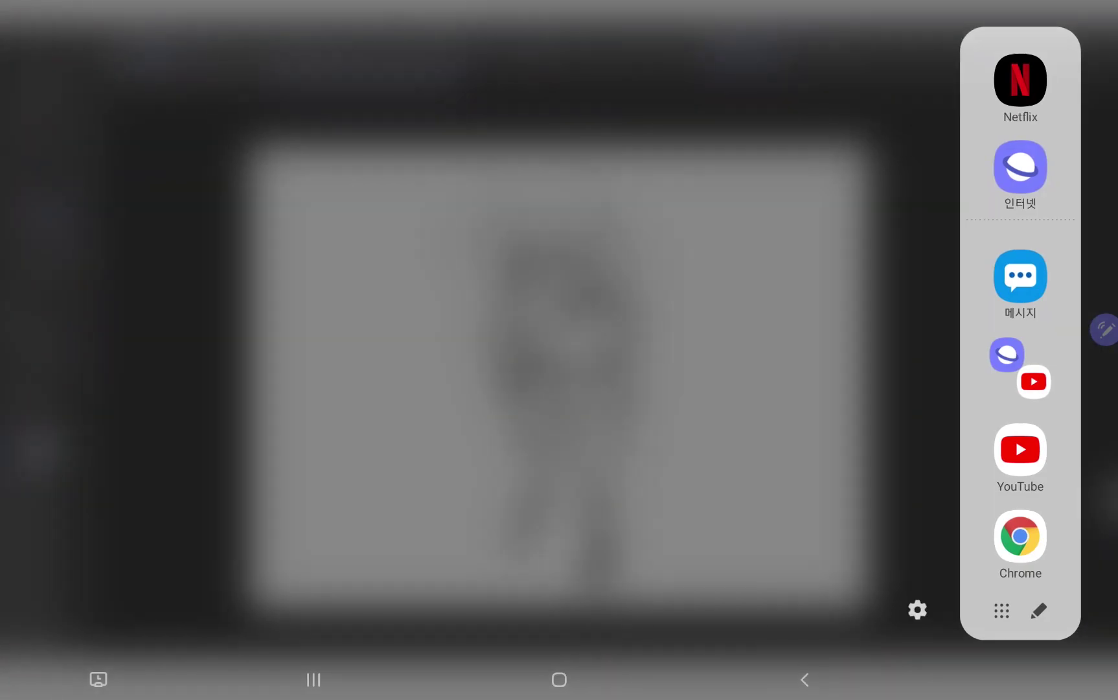
{"action": "left_click", "coordinate": [938, 442]}
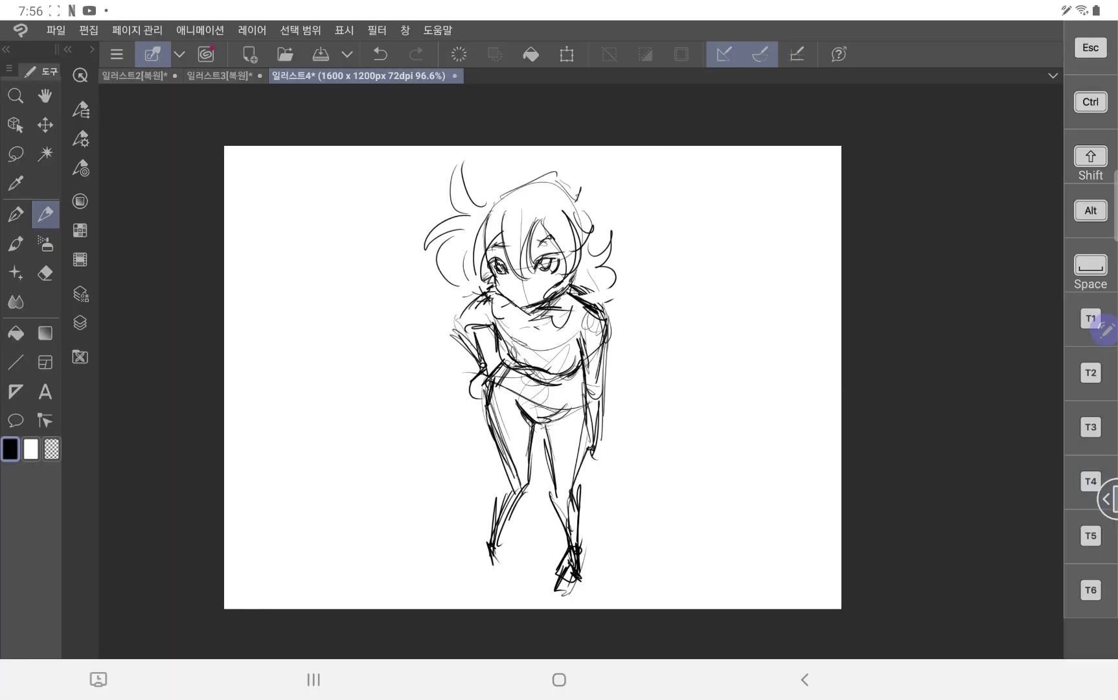
{"action": "left_click", "coordinate": [1108, 499]}
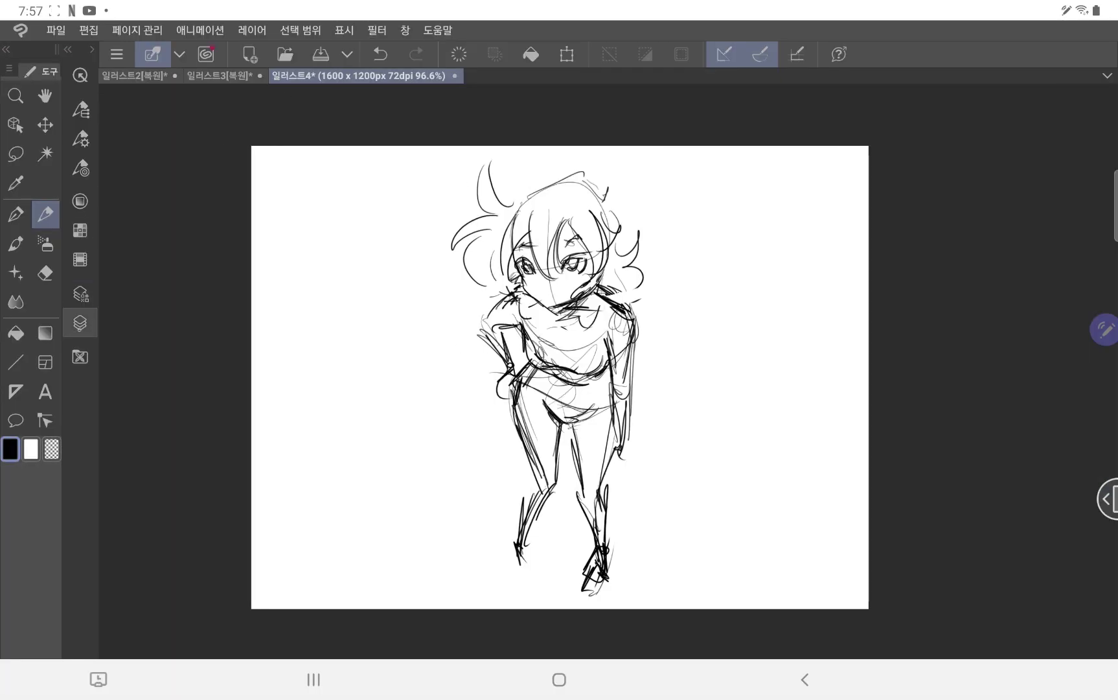
Set the rough sketch layer's opacity to 23% in the Layer panel
{"action": "left_click", "coordinate": [80, 322]}
{"action": "left_click", "coordinate": [213, 160]}
{"action": "left_click_drag", "start_coordinate": [245, 63], "coordinate": [214, 64]}
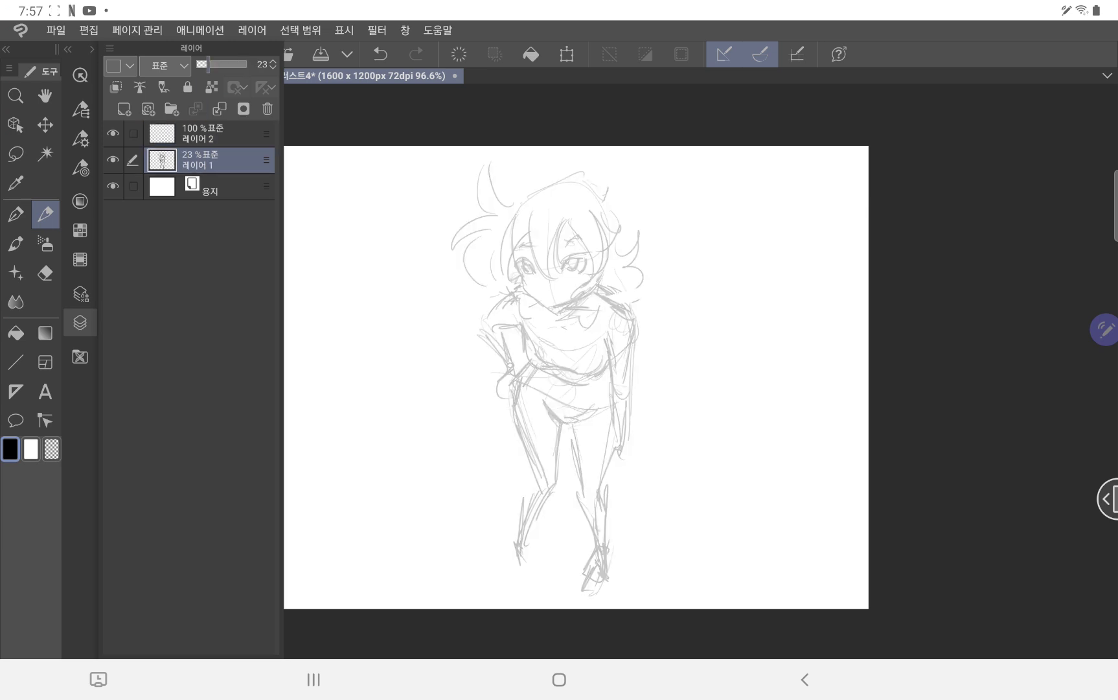
{"action": "left_click", "coordinate": [79, 323]}
{"action": "scroll", "coordinate": [577, 376], "scroll_direction": "up", "scroll_amount": 5}
{"action": "scroll", "coordinate": [577, 376], "scroll_direction": "down", "scroll_amount": 2}
Try a first ink line on the face, undo it, and change pens
{"action": "left_click_drag", "start_coordinate": [423, 290], "coordinate": [454, 434]}
{"action": "key", "text": "ctrl+z"}
{"action": "left_click", "coordinate": [16, 214]}
Ink the left cheek contour and jaw line to the chin, undoing false starts
{"action": "mouse_move", "coordinate": [420, 307]}
{"action": "left_mouse_down"}
{"action": "mouse_move", "coordinate": [476, 476]}
{"action": "mouse_move", "coordinate": [548, 526]}
{"action": "left_mouse_up"}
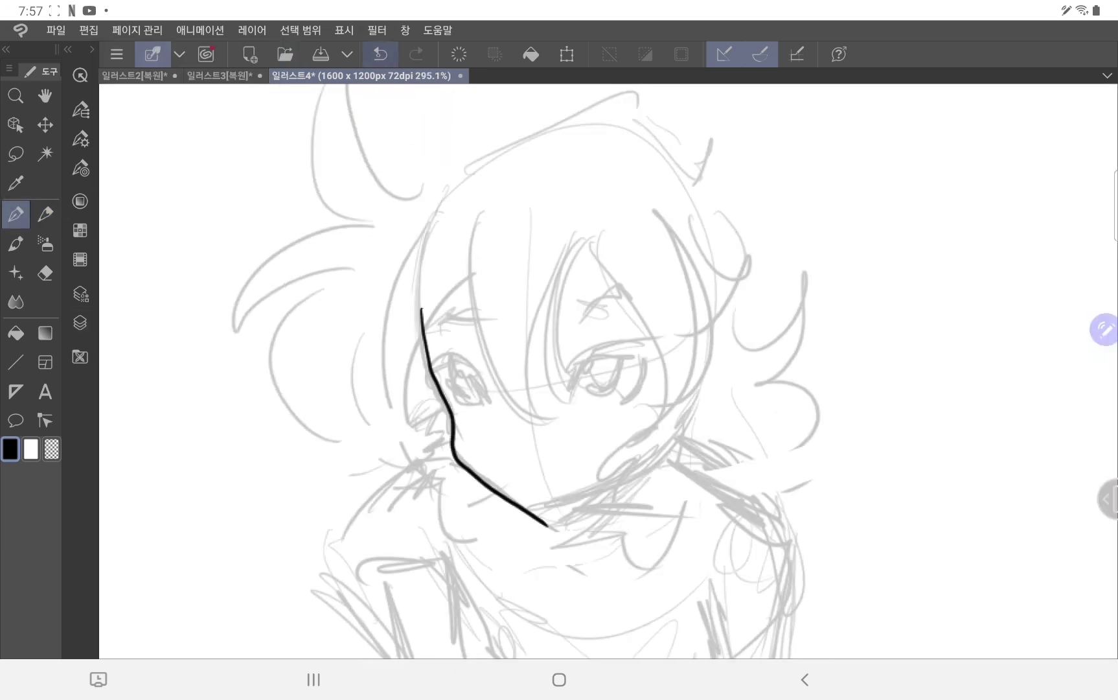
{"action": "key", "text": "ctrl+z"}
{"action": "scroll", "coordinate": [576, 376], "scroll_direction": "down", "scroll_amount": 1}
{"action": "mouse_move", "coordinate": [391, 245]}
{"action": "left_mouse_down"}
{"action": "mouse_move", "coordinate": [420, 374]}
{"action": "mouse_move", "coordinate": [476, 468]}
{"action": "mouse_move", "coordinate": [577, 440]}
{"action": "left_mouse_up"}
{"action": "mouse_move", "coordinate": [526, 360]}
{"action": "left_mouse_down"}
{"action": "mouse_move", "coordinate": [561, 321]}
{"action": "mouse_move", "coordinate": [591, 324]}
{"action": "left_mouse_up"}
{"action": "key", "text": "ctrl+z"}
Ink both eyes with pupils and both brows
{"action": "mouse_move", "coordinate": [532, 345]}
{"action": "left_mouse_down"}
{"action": "mouse_move", "coordinate": [592, 332]}
{"action": "mouse_move", "coordinate": [585, 367]}
{"action": "left_mouse_up"}
{"action": "left_click_drag", "start_coordinate": [527, 296], "coordinate": [590, 285]}
{"action": "mouse_move", "coordinate": [538, 337]}
{"action": "left_mouse_down"}
{"action": "mouse_move", "coordinate": [559, 368]}
{"action": "mouse_move", "coordinate": [579, 330]}
{"action": "left_mouse_up"}
{"action": "left_click_drag", "start_coordinate": [541, 332], "coordinate": [556, 350]}
{"action": "key", "text": "ctrl+z"}
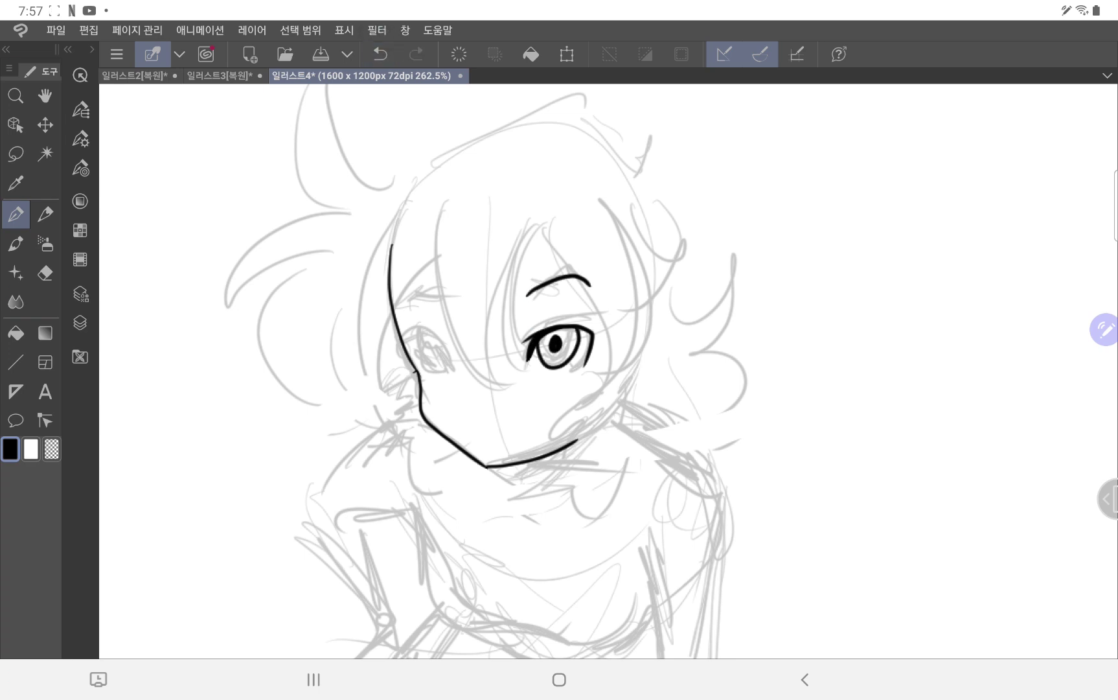
{"action": "left_click_drag", "start_coordinate": [407, 355], "coordinate": [447, 353]}
{"action": "left_click_drag", "start_coordinate": [412, 363], "coordinate": [425, 382]}
{"action": "mouse_move", "coordinate": [432, 334]}
{"action": "left_mouse_down"}
{"action": "mouse_move", "coordinate": [426, 366]}
{"action": "mouse_move", "coordinate": [396, 337]}
{"action": "mouse_move", "coordinate": [441, 285]}
{"action": "left_mouse_up"}
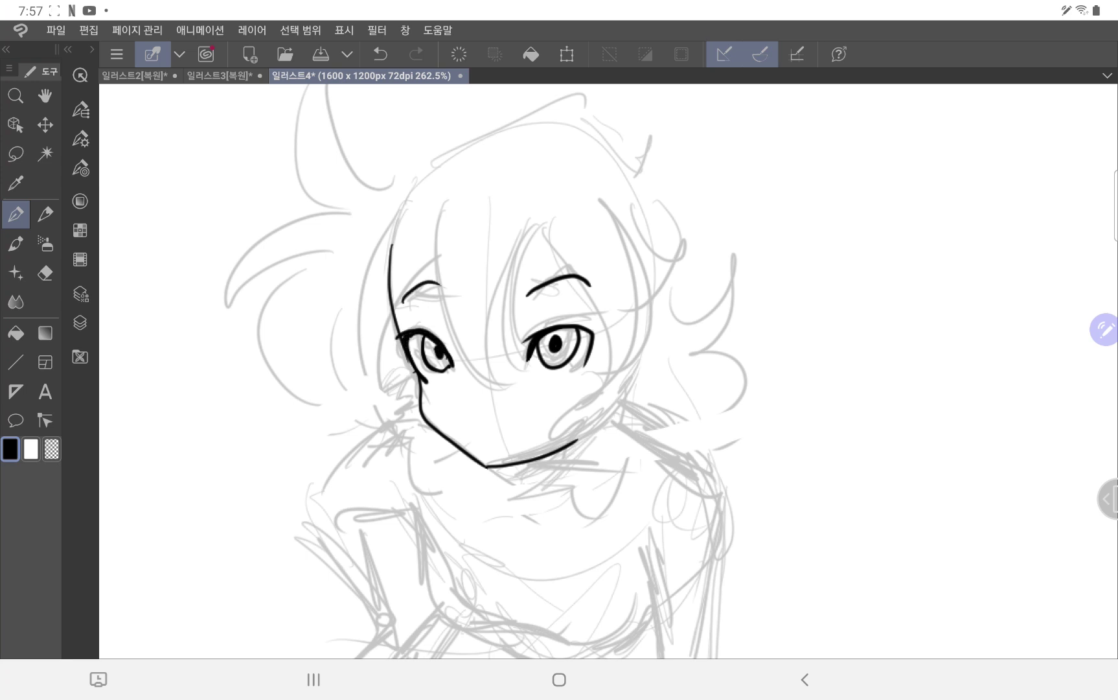
Ink the mouth, bangs over the face, right-side hair and left face outline
{"action": "left_click_drag", "start_coordinate": [466, 429], "coordinate": [514, 416]}
{"action": "left_click_drag", "start_coordinate": [442, 209], "coordinate": [482, 360]}
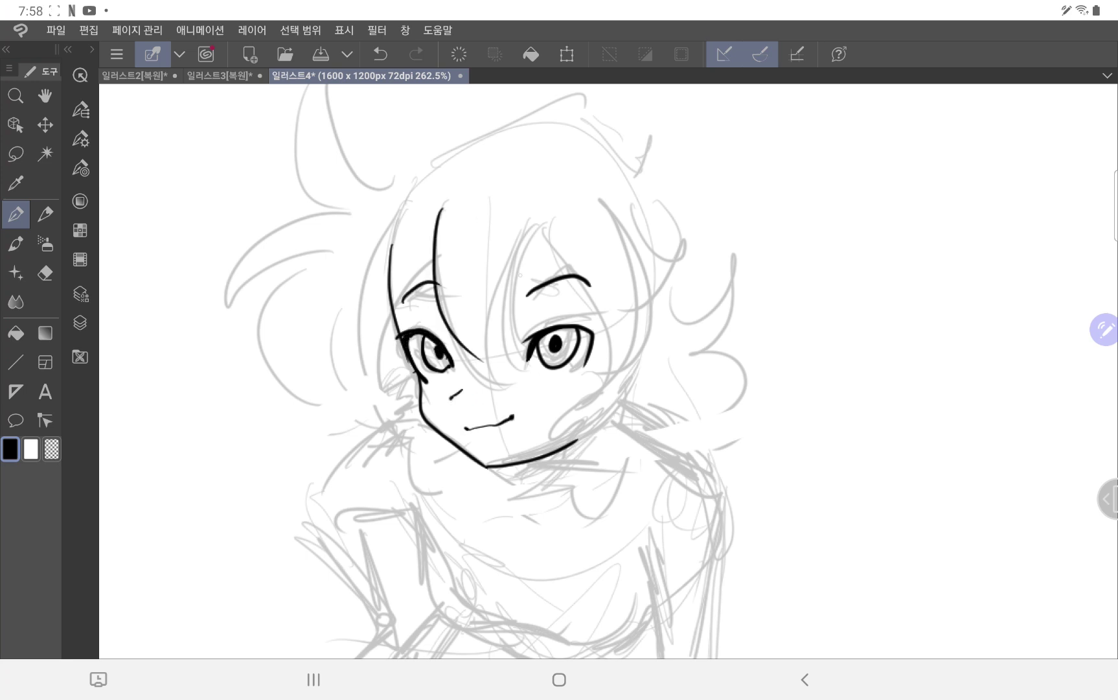
{"action": "mouse_move", "coordinate": [526, 226]}
{"action": "left_mouse_down"}
{"action": "mouse_move", "coordinate": [504, 368]}
{"action": "mouse_move", "coordinate": [512, 317]}
{"action": "left_mouse_up"}
{"action": "left_click_drag", "start_coordinate": [535, 231], "coordinate": [597, 354]}
{"action": "left_click_drag", "start_coordinate": [641, 259], "coordinate": [586, 405]}
{"action": "left_click_drag", "start_coordinate": [658, 217], "coordinate": [596, 411]}
{"action": "left_click_drag", "start_coordinate": [661, 256], "coordinate": [697, 236]}
{"action": "left_click_drag", "start_coordinate": [395, 233], "coordinate": [409, 415]}
Erase the faulty chin and jaw strokes and retry the jaw line
{"action": "scroll", "coordinate": [557, 369], "scroll_direction": "down", "scroll_amount": 2}
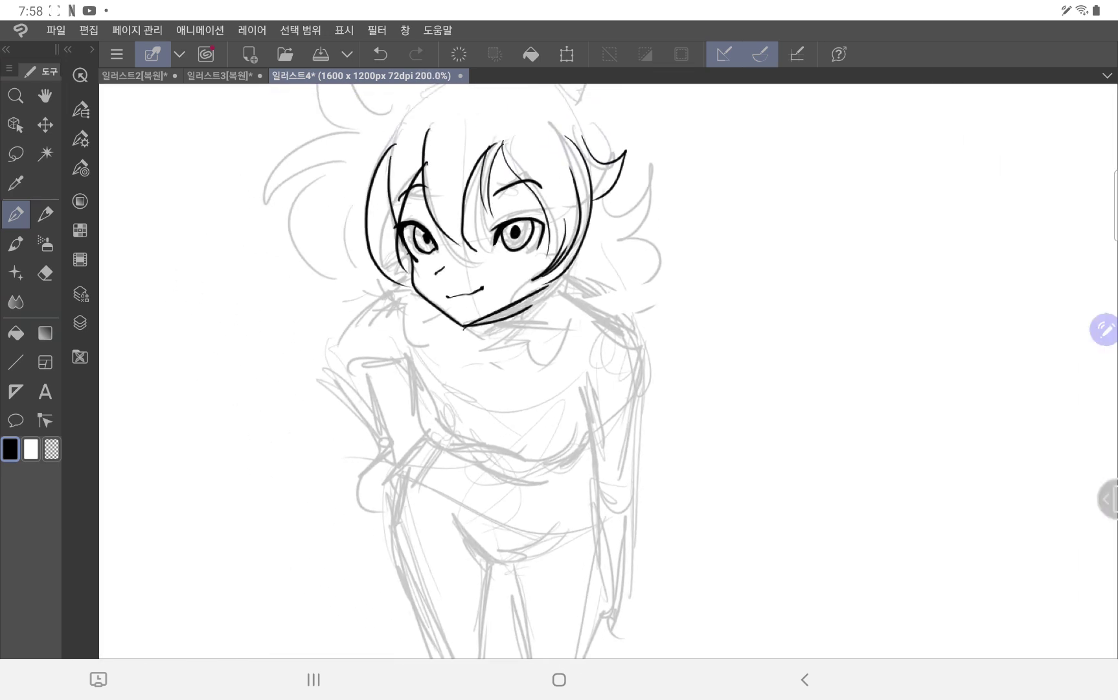
{"action": "key", "text": "ctrl+z"}
{"action": "key", "text": "e"}
{"action": "left_click_drag", "start_coordinate": [460, 252], "coordinate": [393, 277]}
{"action": "left_click_drag", "start_coordinate": [337, 208], "coordinate": [395, 275]}
{"action": "left_click", "coordinate": [15, 213]}
{"action": "mouse_move", "coordinate": [335, 217]}
{"action": "left_mouse_down"}
{"action": "mouse_move", "coordinate": [394, 265]}
{"action": "mouse_move", "coordinate": [479, 229]}
{"action": "mouse_move", "coordinate": [364, 254]}
{"action": "mouse_move", "coordinate": [389, 268]}
{"action": "mouse_move", "coordinate": [458, 237]}
{"action": "mouse_move", "coordinate": [443, 279]}
{"action": "left_mouse_up"}
{"action": "left_click", "coordinate": [380, 54]}
Ink curls on both sides of the face and the right head outline
{"action": "left_click_drag", "start_coordinate": [502, 220], "coordinate": [476, 279]}
{"action": "left_click_drag", "start_coordinate": [306, 232], "coordinate": [347, 272]}
{"action": "left_click_drag", "start_coordinate": [522, 169], "coordinate": [502, 213]}
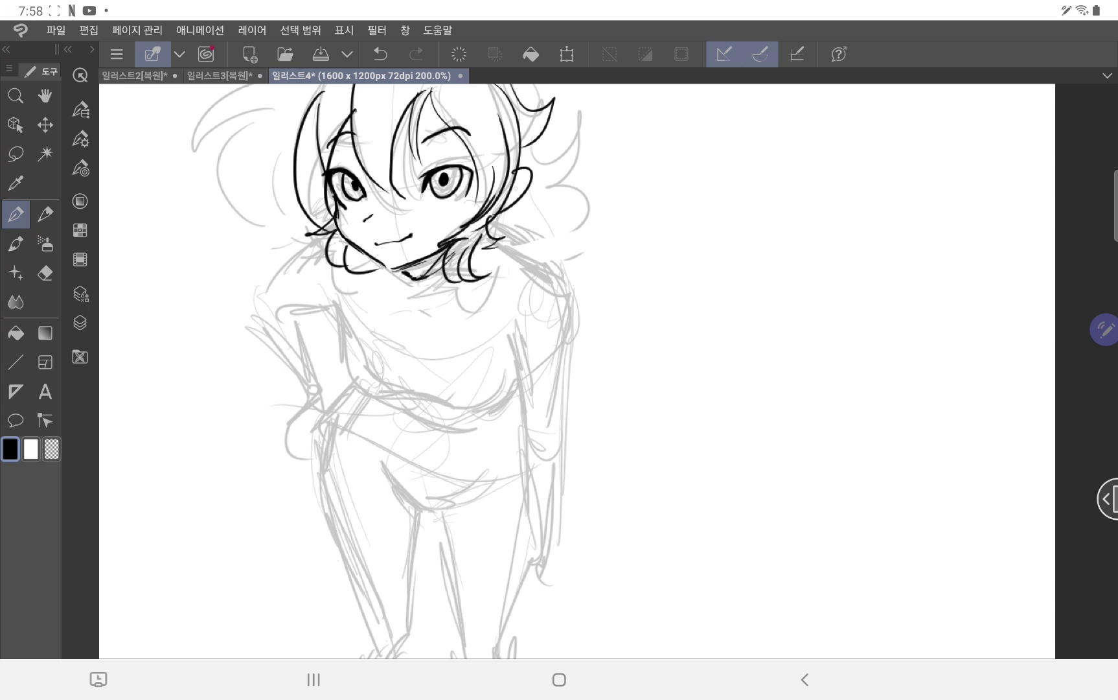
Ink the rest of the hair outline, its side strands and the curls around the neck
{"action": "scroll", "coordinate": [414, 324], "scroll_direction": "down", "scroll_amount": 1}
{"action": "mouse_move", "coordinate": [533, 137]}
{"action": "left_mouse_down"}
{"action": "mouse_move", "coordinate": [327, 91]}
{"action": "mouse_move", "coordinate": [322, 160]}
{"action": "left_mouse_up"}
{"action": "mouse_move", "coordinate": [248, 224]}
{"action": "left_mouse_down"}
{"action": "mouse_move", "coordinate": [323, 163]}
{"action": "mouse_move", "coordinate": [250, 222]}
{"action": "left_mouse_up"}
{"action": "left_click_drag", "start_coordinate": [304, 198], "coordinate": [323, 299]}
{"action": "left_click_drag", "start_coordinate": [340, 201], "coordinate": [314, 291]}
{"action": "left_click_drag", "start_coordinate": [342, 285], "coordinate": [338, 305]}
{"action": "left_click_drag", "start_coordinate": [559, 162], "coordinate": [573, 191]}
{"action": "mouse_move", "coordinate": [607, 212]}
{"action": "left_mouse_down"}
{"action": "mouse_move", "coordinate": [566, 250]}
{"action": "mouse_move", "coordinate": [585, 324]}
{"action": "left_mouse_up"}
{"action": "mouse_move", "coordinate": [573, 302]}
{"action": "left_mouse_down"}
{"action": "mouse_move", "coordinate": [570, 337]}
{"action": "mouse_move", "coordinate": [535, 370]}
{"action": "left_mouse_up"}
{"action": "left_click_drag", "start_coordinate": [524, 315], "coordinate": [546, 369]}
Ink the shirt's sides and hem, the right sleeve, forearm and hand
{"action": "mouse_move", "coordinate": [385, 362]}
{"action": "left_mouse_down"}
{"action": "mouse_move", "coordinate": [417, 461]}
{"action": "mouse_move", "coordinate": [492, 457]}
{"action": "mouse_move", "coordinate": [534, 479]}
{"action": "left_mouse_up"}
{"action": "left_click_drag", "start_coordinate": [540, 446], "coordinate": [532, 473]}
{"action": "mouse_move", "coordinate": [511, 388]}
{"action": "left_mouse_down"}
{"action": "mouse_move", "coordinate": [532, 428]}
{"action": "mouse_move", "coordinate": [539, 501]}
{"action": "mouse_move", "coordinate": [606, 441]}
{"action": "left_mouse_up"}
{"action": "mouse_move", "coordinate": [533, 324]}
{"action": "left_mouse_down"}
{"action": "mouse_move", "coordinate": [586, 344]}
{"action": "mouse_move", "coordinate": [606, 414]}
{"action": "left_mouse_up"}
{"action": "mouse_move", "coordinate": [571, 356]}
{"action": "left_mouse_down"}
{"action": "mouse_move", "coordinate": [538, 405]}
{"action": "mouse_move", "coordinate": [541, 446]}
{"action": "left_mouse_up"}
{"action": "scroll", "coordinate": [453, 369], "scroll_direction": "down", "scroll_amount": 5}
{"action": "left_click_drag", "start_coordinate": [514, 366], "coordinate": [528, 489]}
{"action": "left_click_drag", "start_coordinate": [554, 376], "coordinate": [533, 494]}
{"action": "left_click_drag", "start_coordinate": [517, 377], "coordinate": [530, 386]}
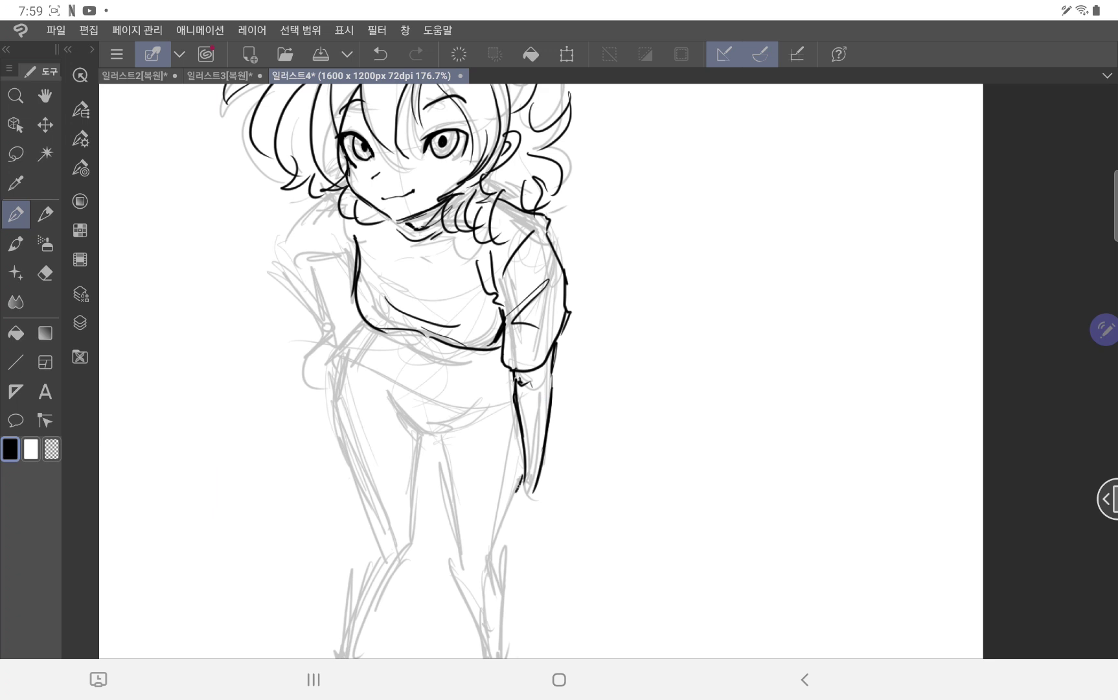
{"action": "mouse_move", "coordinate": [539, 479]}
{"action": "left_mouse_down"}
{"action": "mouse_move", "coordinate": [528, 532]}
{"action": "mouse_move", "coordinate": [512, 557]}
{"action": "mouse_move", "coordinate": [503, 550]}
{"action": "left_mouse_up"}
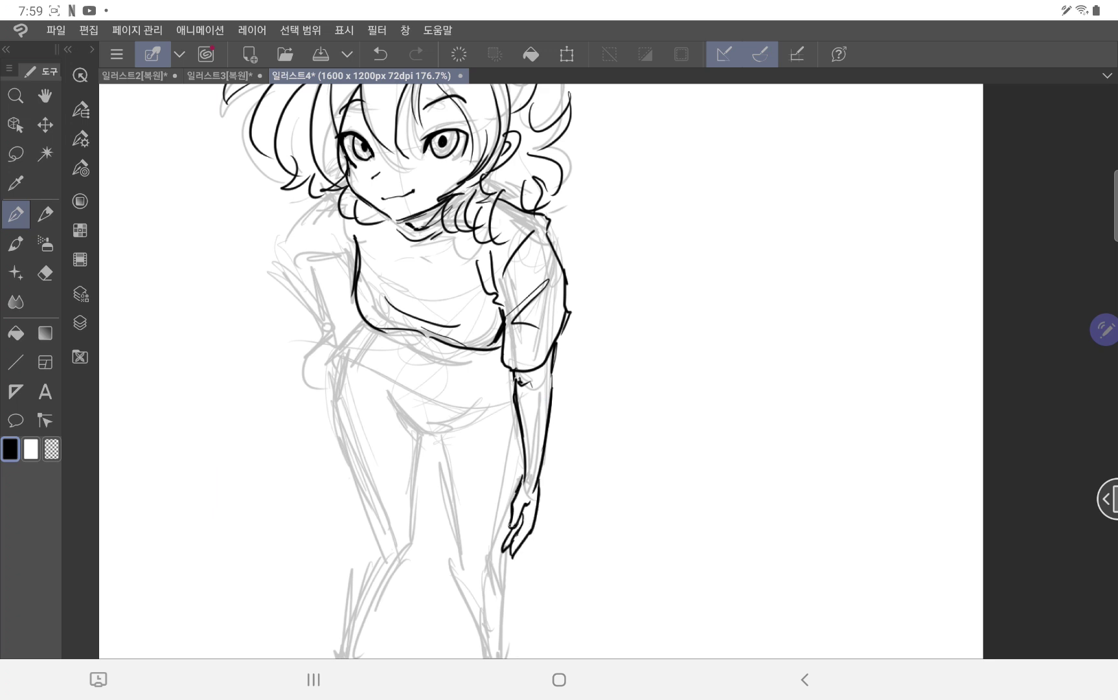
Ink the shirt hem folds, waistband, left sleeve and forearm, redoing the hip lines
{"action": "mouse_move", "coordinate": [387, 332]}
{"action": "left_mouse_down"}
{"action": "mouse_move", "coordinate": [461, 361]}
{"action": "mouse_move", "coordinate": [343, 363]}
{"action": "mouse_move", "coordinate": [425, 417]}
{"action": "left_mouse_up"}
{"action": "left_click_drag", "start_coordinate": [428, 415], "coordinate": [504, 387]}
{"action": "left_click_drag", "start_coordinate": [391, 346], "coordinate": [451, 383]}
{"action": "left_click_drag", "start_coordinate": [327, 202], "coordinate": [305, 212]}
{"action": "mouse_move", "coordinate": [303, 214]}
{"action": "left_mouse_down"}
{"action": "mouse_move", "coordinate": [324, 267]}
{"action": "mouse_move", "coordinate": [356, 260]}
{"action": "left_mouse_up"}
{"action": "mouse_move", "coordinate": [305, 212]}
{"action": "left_mouse_down"}
{"action": "mouse_move", "coordinate": [267, 259]}
{"action": "mouse_move", "coordinate": [317, 325]}
{"action": "left_mouse_up"}
{"action": "mouse_move", "coordinate": [324, 270]}
{"action": "left_mouse_down"}
{"action": "mouse_move", "coordinate": [333, 357]}
{"action": "mouse_move", "coordinate": [323, 388]}
{"action": "left_mouse_up"}
{"action": "key", "text": "ctrl+z"}
{"action": "mouse_move", "coordinate": [373, 323]}
{"action": "left_mouse_down"}
{"action": "mouse_move", "coordinate": [332, 359]}
{"action": "mouse_move", "coordinate": [350, 343]}
{"action": "mouse_move", "coordinate": [329, 425]}
{"action": "mouse_move", "coordinate": [389, 493]}
{"action": "mouse_move", "coordinate": [428, 454]}
{"action": "left_mouse_up"}
Try an eraser variant, then ink the shorts outline and their fold strokes
{"action": "left_click", "coordinate": [45, 273]}
{"action": "left_click", "coordinate": [79, 201]}
{"action": "left_click", "coordinate": [16, 214]}
{"action": "mouse_move", "coordinate": [389, 408]}
{"action": "left_mouse_down"}
{"action": "mouse_move", "coordinate": [428, 435]}
{"action": "mouse_move", "coordinate": [482, 409]}
{"action": "left_mouse_up"}
{"action": "mouse_move", "coordinate": [435, 441]}
{"action": "left_mouse_down"}
{"action": "mouse_move", "coordinate": [471, 501]}
{"action": "mouse_move", "coordinate": [525, 463]}
{"action": "left_mouse_up"}
{"action": "left_click_drag", "start_coordinate": [450, 438], "coordinate": [521, 398]}
{"action": "left_click_drag", "start_coordinate": [362, 416], "coordinate": [407, 435]}
{"action": "mouse_move", "coordinate": [454, 441]}
{"action": "left_mouse_down"}
{"action": "mouse_move", "coordinate": [482, 436]}
{"action": "mouse_move", "coordinate": [487, 470]}
{"action": "left_mouse_up"}
Ink both legs below the shorts, the right lower leg, ankle and foot
{"action": "left_click_drag", "start_coordinate": [476, 425], "coordinate": [526, 607]}
{"action": "left_click_drag", "start_coordinate": [525, 496], "coordinate": [543, 607]}
{"action": "left_click_drag", "start_coordinate": [534, 538], "coordinate": [542, 606]}
{"action": "left_click_drag", "start_coordinate": [475, 429], "coordinate": [539, 616]}
{"action": "mouse_move", "coordinate": [502, 522]}
{"action": "left_mouse_down"}
{"action": "mouse_move", "coordinate": [536, 614]}
{"action": "mouse_move", "coordinate": [512, 619]}
{"action": "left_mouse_up"}
{"action": "left_click_drag", "start_coordinate": [543, 579], "coordinate": [543, 628]}
{"action": "mouse_move", "coordinate": [522, 597]}
{"action": "left_mouse_down"}
{"action": "mouse_move", "coordinate": [497, 645]}
{"action": "mouse_move", "coordinate": [544, 639]}
{"action": "mouse_move", "coordinate": [521, 653]}
{"action": "left_mouse_up"}
Ink the left thigh, calf and foot, then zoom out to the whole figure
{"action": "left_click_drag", "start_coordinate": [443, 407], "coordinate": [431, 490]}
{"action": "mouse_move", "coordinate": [385, 416]}
{"action": "left_mouse_down"}
{"action": "mouse_move", "coordinate": [409, 484]}
{"action": "mouse_move", "coordinate": [374, 601]}
{"action": "left_mouse_up"}
{"action": "left_click_drag", "start_coordinate": [401, 467], "coordinate": [371, 576]}
{"action": "mouse_move", "coordinate": [380, 499]}
{"action": "left_mouse_down"}
{"action": "mouse_move", "coordinate": [350, 600]}
{"action": "mouse_move", "coordinate": [357, 629]}
{"action": "left_mouse_up"}
{"action": "left_click_drag", "start_coordinate": [405, 570], "coordinate": [377, 615]}
{"action": "left_click_drag", "start_coordinate": [648, 323], "coordinate": [609, 387]}
{"action": "scroll", "coordinate": [519, 363], "scroll_direction": "down", "scroll_amount": 5}
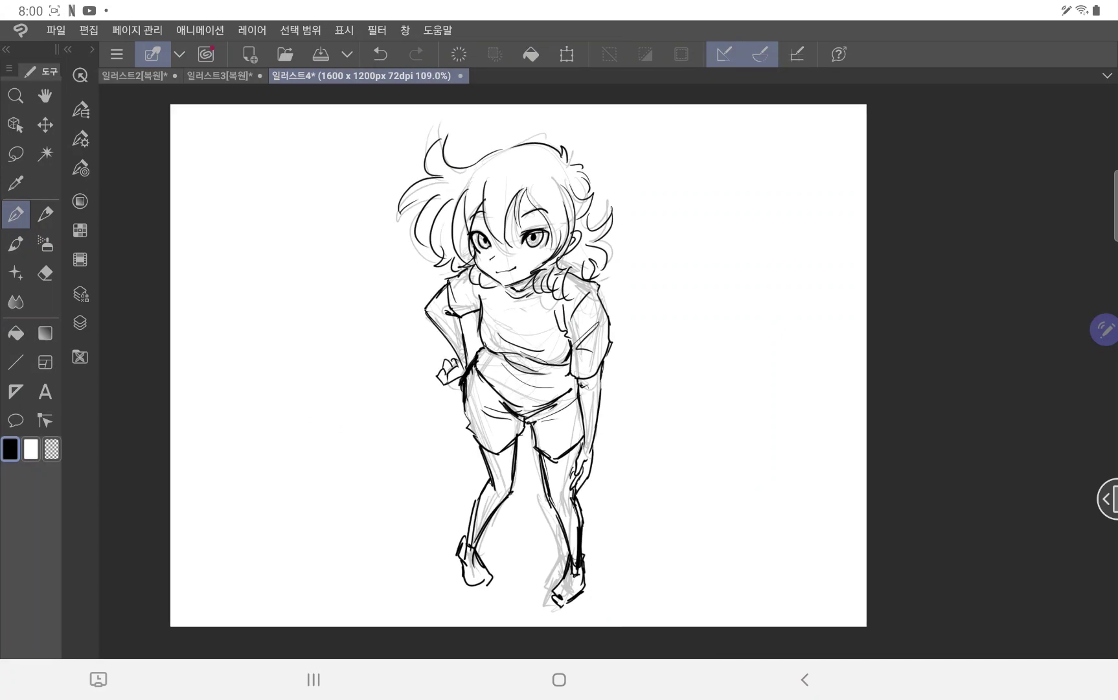
Undo and redo the last stroke, then select a different layer
{"action": "left_click", "coordinate": [381, 54]}
{"action": "left_click", "coordinate": [416, 54]}
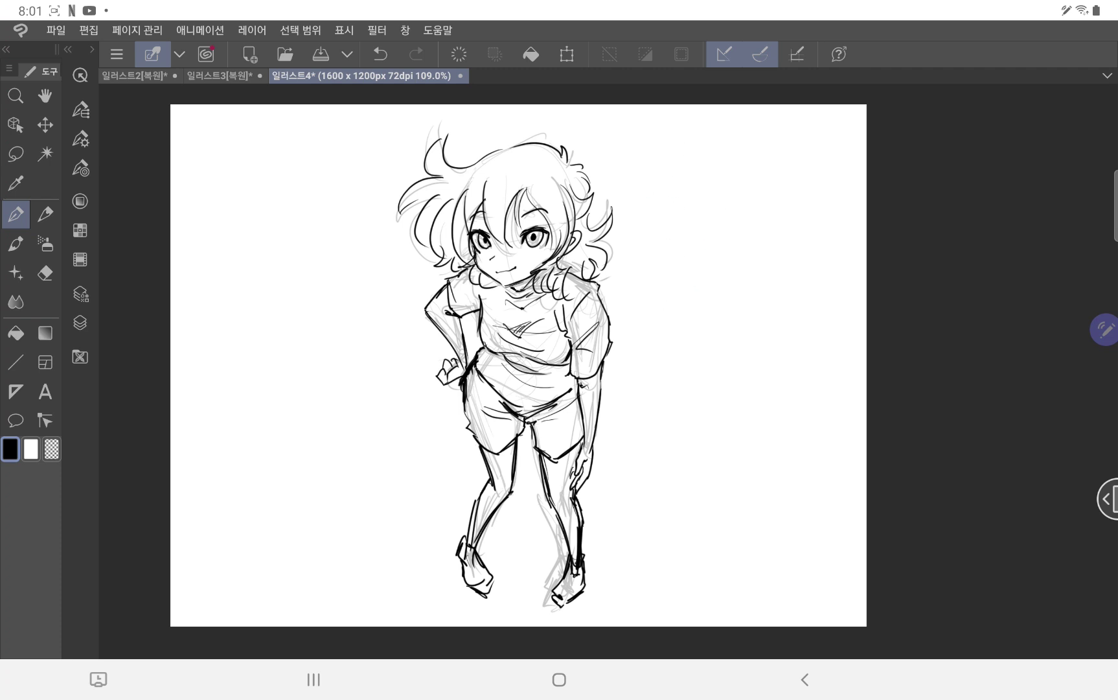
{"action": "left_click", "coordinate": [80, 322]}
{"action": "left_click", "coordinate": [194, 166]}
{"action": "left_click", "coordinate": [80, 322]}
Set the brush size to 200 and switch to the Airbrush tool
{"action": "left_click", "coordinate": [80, 109]}
{"action": "left_click", "coordinate": [80, 167]}
{"action": "left_click", "coordinate": [175, 171]}
{"action": "left_click", "coordinate": [45, 244]}
{"action": "left_click", "coordinate": [79, 108]}
Choose the soft airbrush and raise its size to 500 after an undone test dab
{"action": "left_click", "coordinate": [168, 123]}
{"action": "left_click", "coordinate": [79, 167]}
{"action": "left_click", "coordinate": [203, 210]}
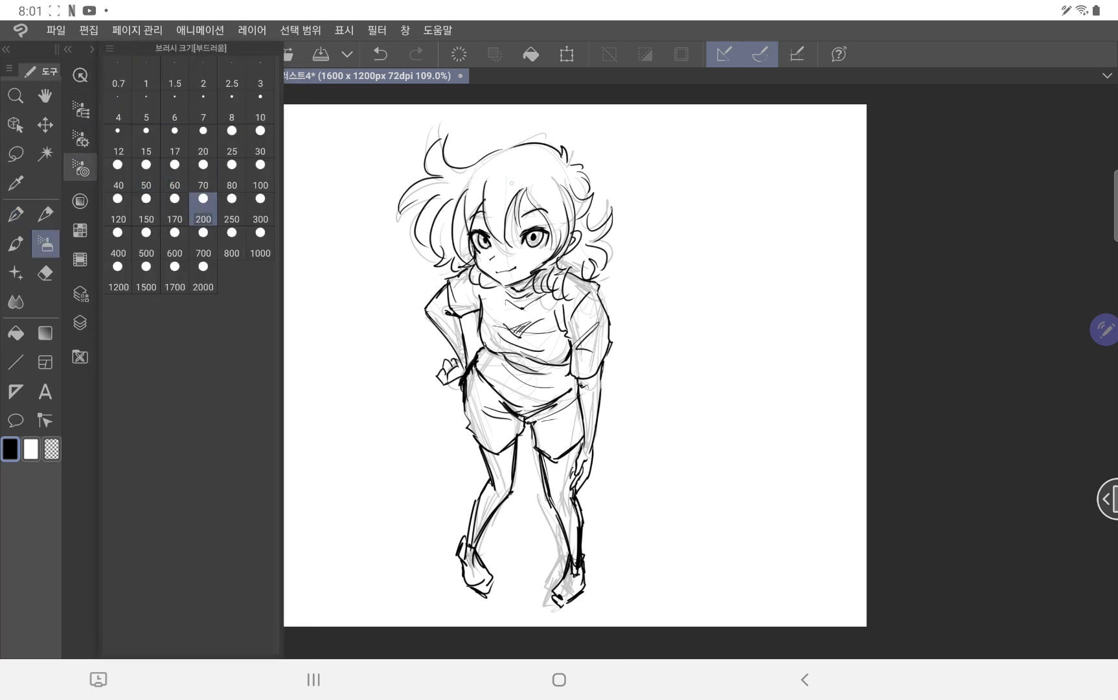
{"action": "left_click", "coordinate": [502, 190]}
{"action": "left_click", "coordinate": [381, 54]}
{"action": "left_click", "coordinate": [80, 167]}
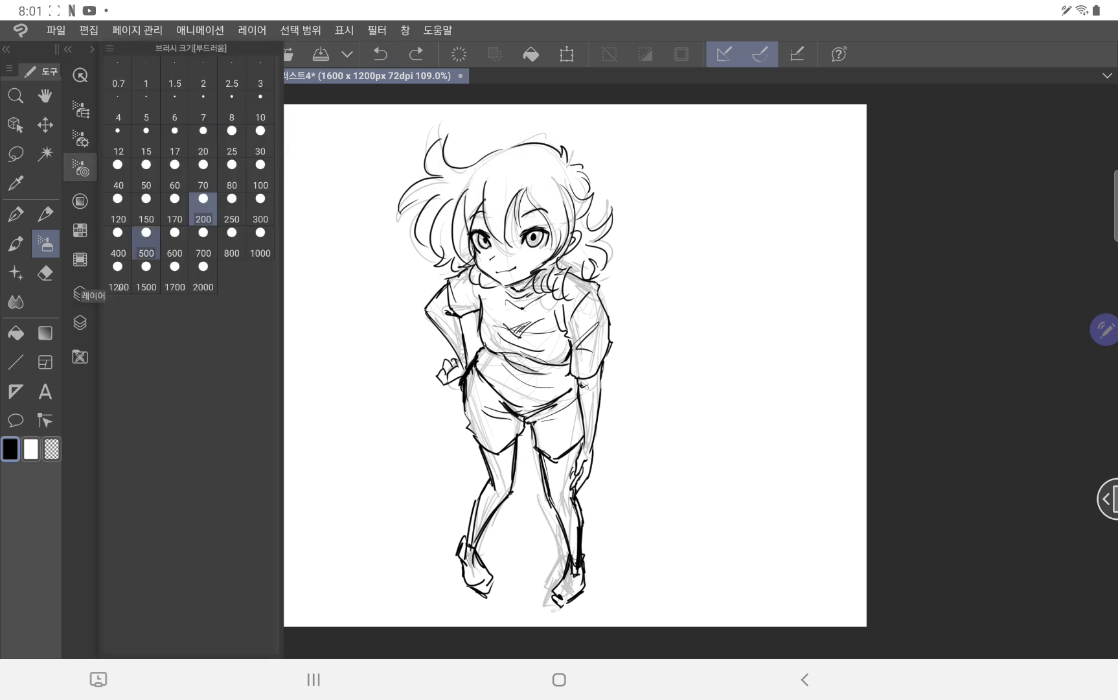
{"action": "left_click", "coordinate": [202, 208]}
Airbrush a muted pink over the hair from the top down to the neck
{"action": "left_click", "coordinate": [10, 448]}
{"action": "left_click", "coordinate": [439, 309]}
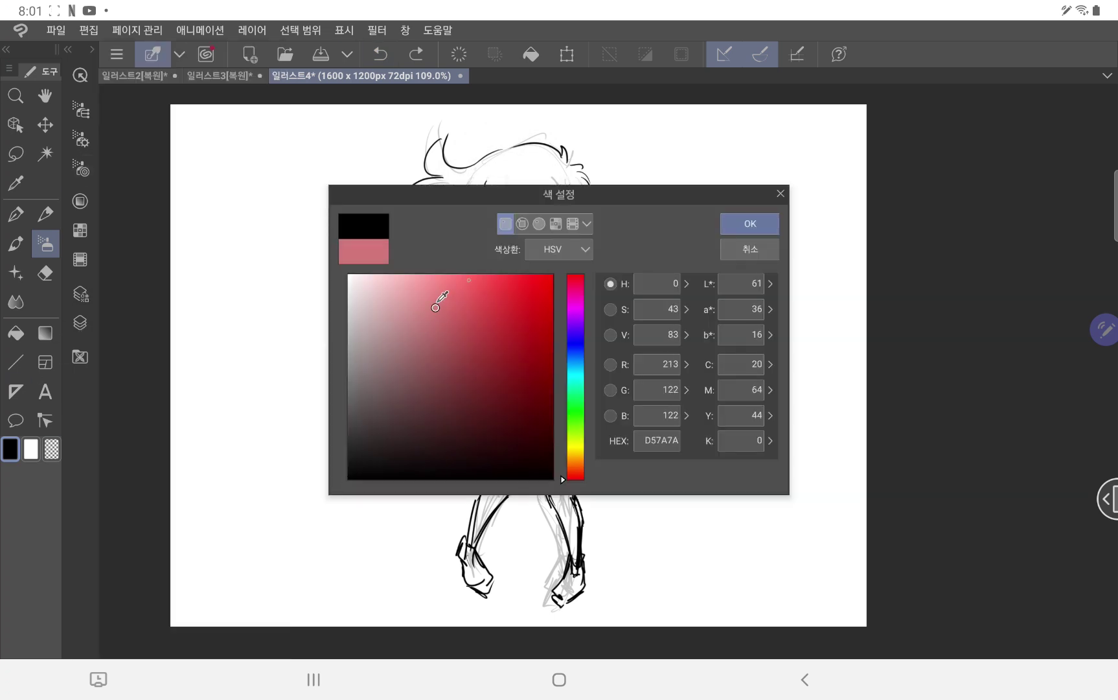
{"action": "left_click", "coordinate": [749, 219]}
{"action": "left_click_drag", "start_coordinate": [441, 162], "coordinate": [531, 155]}
{"action": "mouse_move", "coordinate": [454, 213]}
{"action": "left_mouse_down"}
{"action": "mouse_move", "coordinate": [544, 162]}
{"action": "mouse_move", "coordinate": [597, 246]}
{"action": "mouse_move", "coordinate": [480, 278]}
{"action": "left_mouse_up"}
Switch to a smaller Pen in very light pink and start the skin near the left eye
{"action": "left_click", "coordinate": [10, 449]}
{"action": "left_click", "coordinate": [365, 275]}
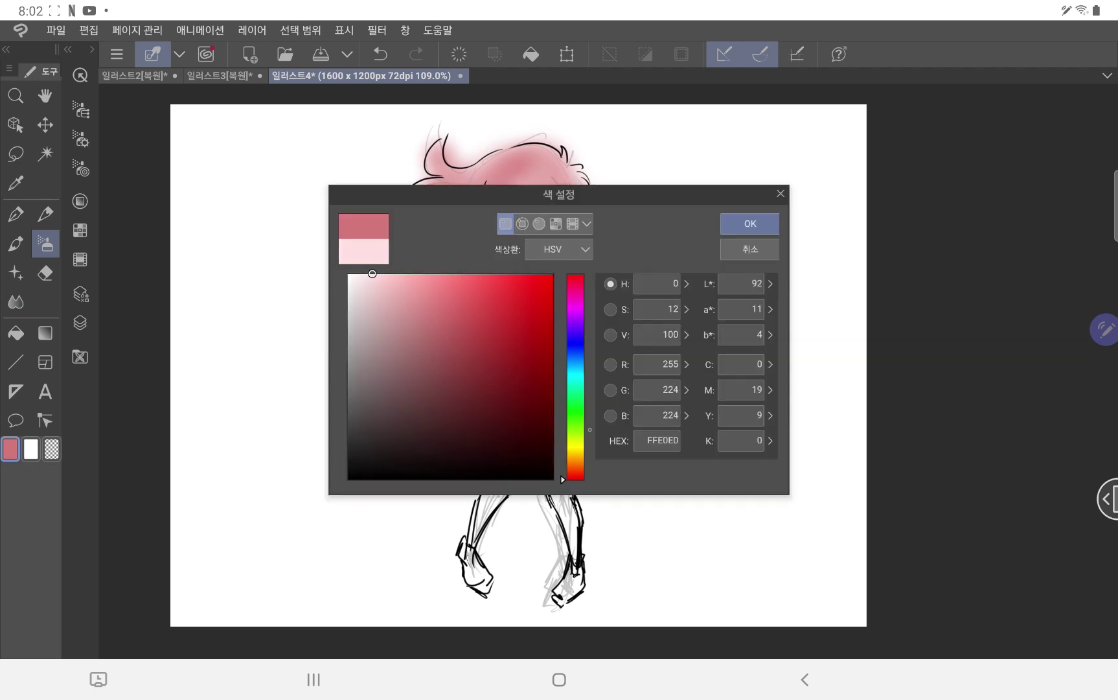
{"action": "left_click", "coordinate": [749, 220]}
{"action": "left_click", "coordinate": [15, 213]}
{"action": "key", "text": "ctrl+z"}
{"action": "scroll", "coordinate": [519, 369], "scroll_direction": "up", "scroll_amount": 5}
{"action": "left_click_drag", "start_coordinate": [457, 221], "coordinate": [464, 269]}
{"action": "left_click", "coordinate": [80, 167]}
{"action": "left_click", "coordinate": [231, 141]}
{"action": "left_click_drag", "start_coordinate": [467, 198], "coordinate": [473, 211]}
Fill the cheeks, face, both arms and both legs with light pink skin
{"action": "mouse_move", "coordinate": [498, 295]}
{"action": "left_mouse_down"}
{"action": "mouse_move", "coordinate": [570, 334]}
{"action": "mouse_move", "coordinate": [576, 226]}
{"action": "left_mouse_up"}
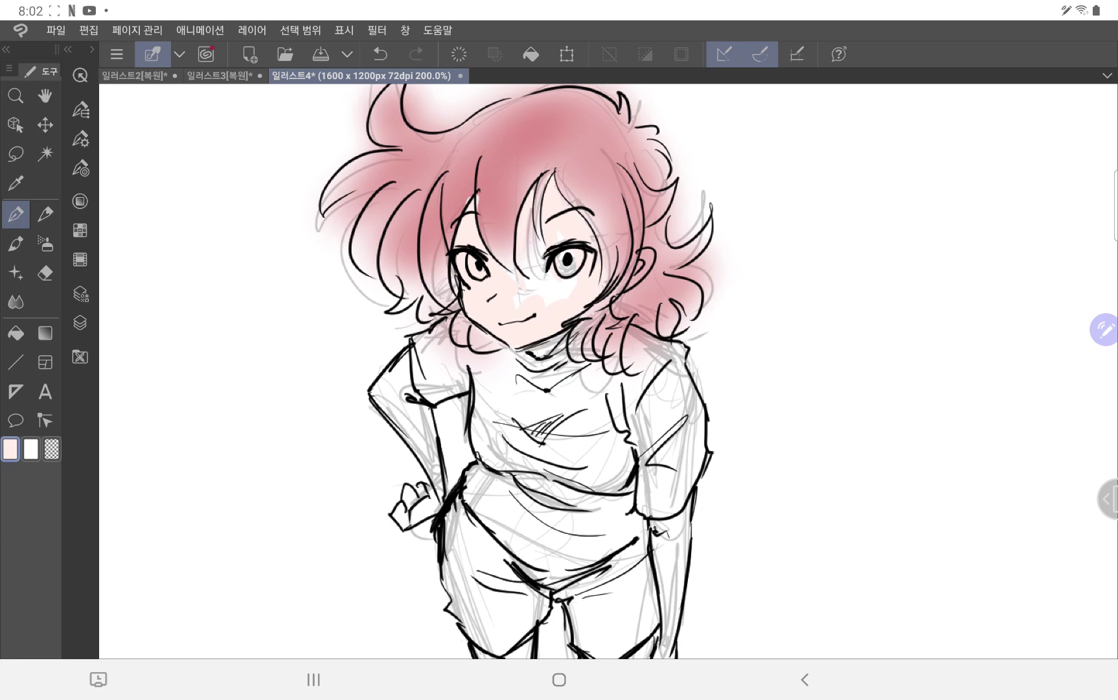
{"action": "left_click_drag", "start_coordinate": [541, 301], "coordinate": [573, 279]}
{"action": "scroll", "coordinate": [512, 370], "scroll_direction": "down", "scroll_amount": 1}
{"action": "left_click_drag", "start_coordinate": [612, 392], "coordinate": [618, 480]}
{"action": "left_click_drag", "start_coordinate": [609, 415], "coordinate": [605, 550]}
{"action": "mouse_move", "coordinate": [376, 275]}
{"action": "left_mouse_down"}
{"action": "mouse_move", "coordinate": [421, 418]}
{"action": "mouse_move", "coordinate": [392, 476]}
{"action": "left_mouse_up"}
{"action": "scroll", "coordinate": [557, 369], "scroll_direction": "down", "scroll_amount": 5}
{"action": "left_click_drag", "start_coordinate": [524, 350], "coordinate": [528, 422]}
{"action": "left_click_drag", "start_coordinate": [554, 382], "coordinate": [548, 489]}
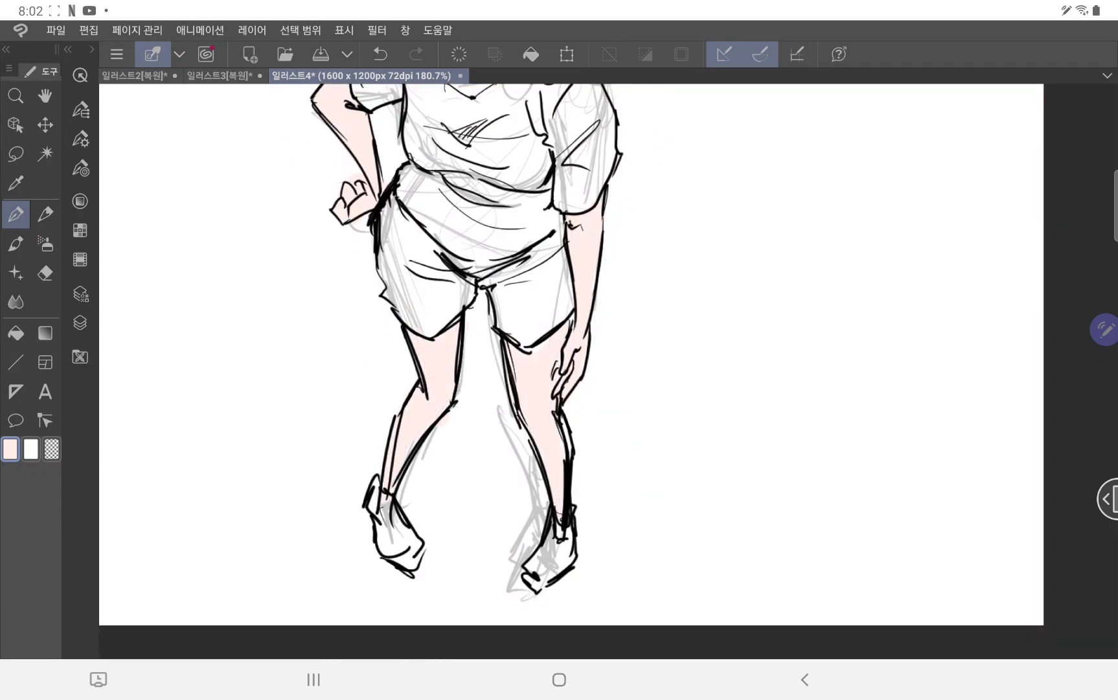
Set the main colour to white in the colour settings
{"action": "scroll", "coordinate": [557, 370], "scroll_direction": "up", "scroll_amount": 5}
{"action": "double_click", "coordinate": [10, 448]}
{"action": "left_click", "coordinate": [346, 256]}
{"action": "left_click", "coordinate": [749, 220]}
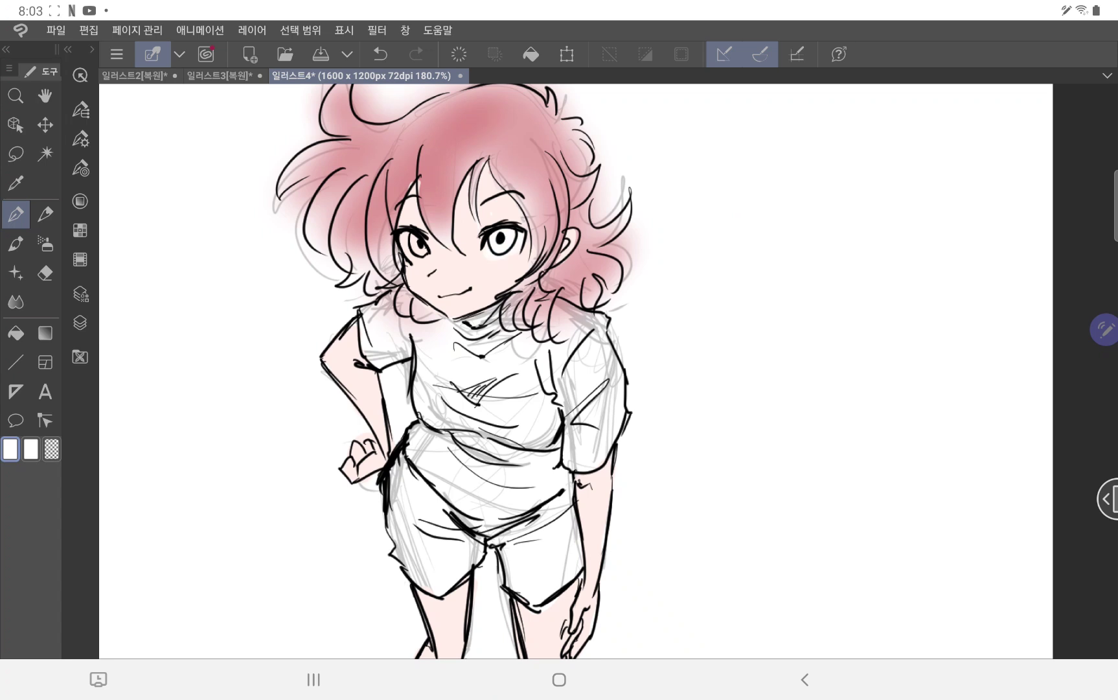
Colour the hair strands on both sides of the face pink
{"action": "left_click", "coordinate": [10, 448]}
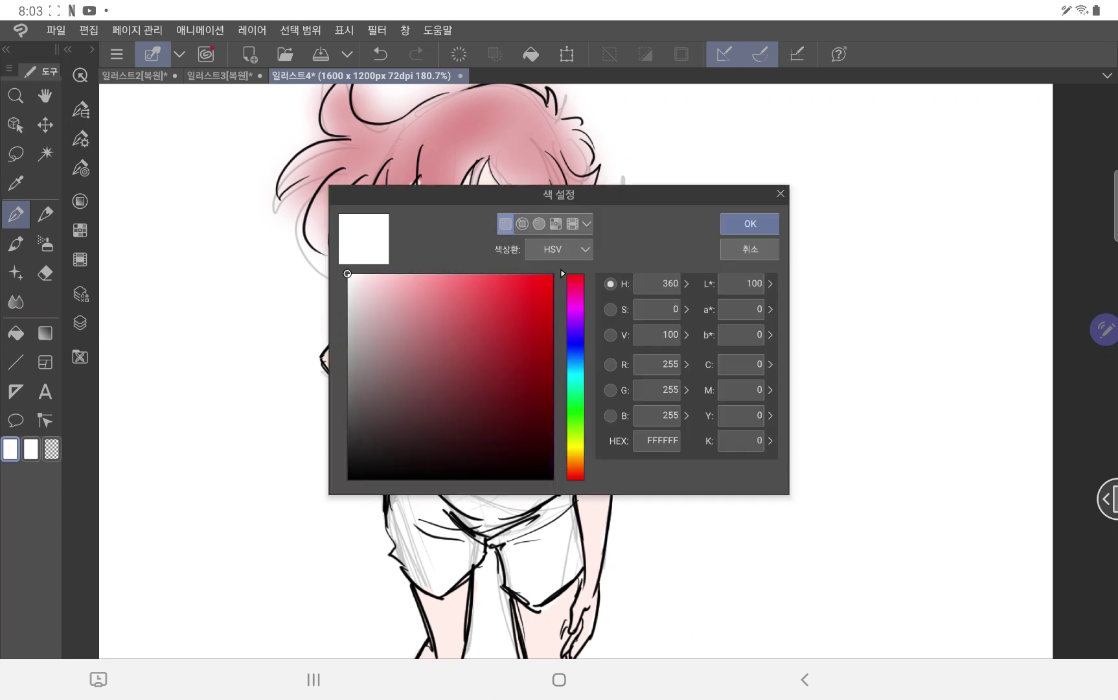
{"action": "mouse_move", "coordinate": [399, 312]}
{"action": "left_mouse_down"}
{"action": "mouse_move", "coordinate": [419, 312]}
{"action": "mouse_move", "coordinate": [427, 296]}
{"action": "left_mouse_up"}
{"action": "left_click", "coordinate": [750, 223]}
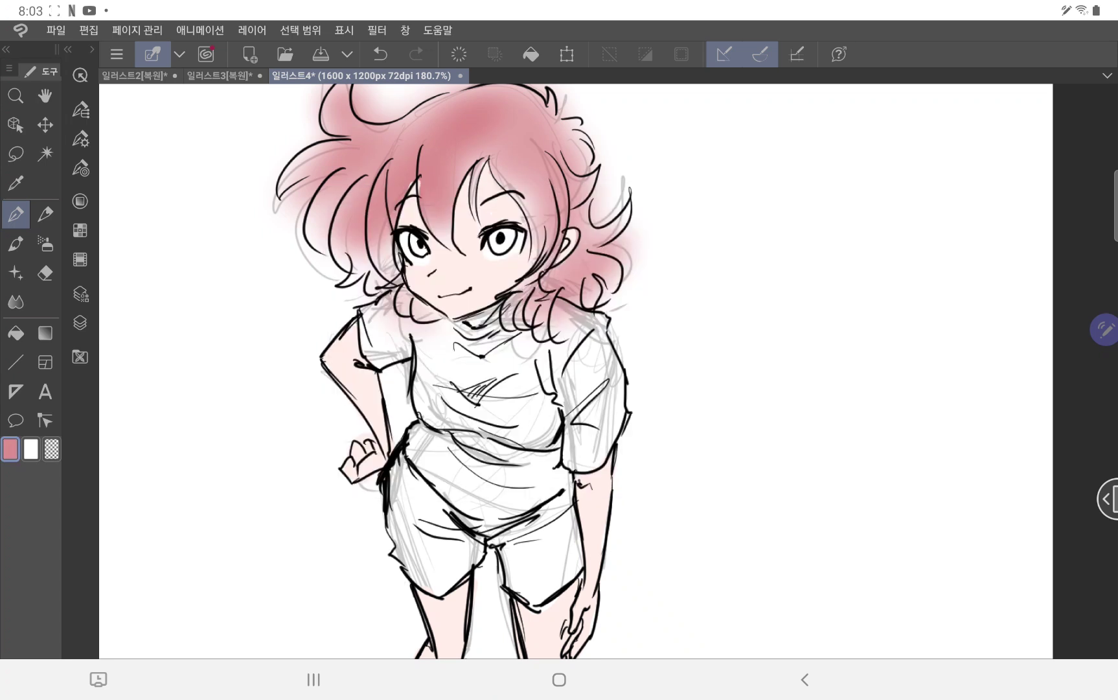
{"action": "mouse_move", "coordinate": [394, 212]}
{"action": "left_mouse_down"}
{"action": "mouse_move", "coordinate": [398, 282]}
{"action": "mouse_move", "coordinate": [364, 283]}
{"action": "left_mouse_up"}
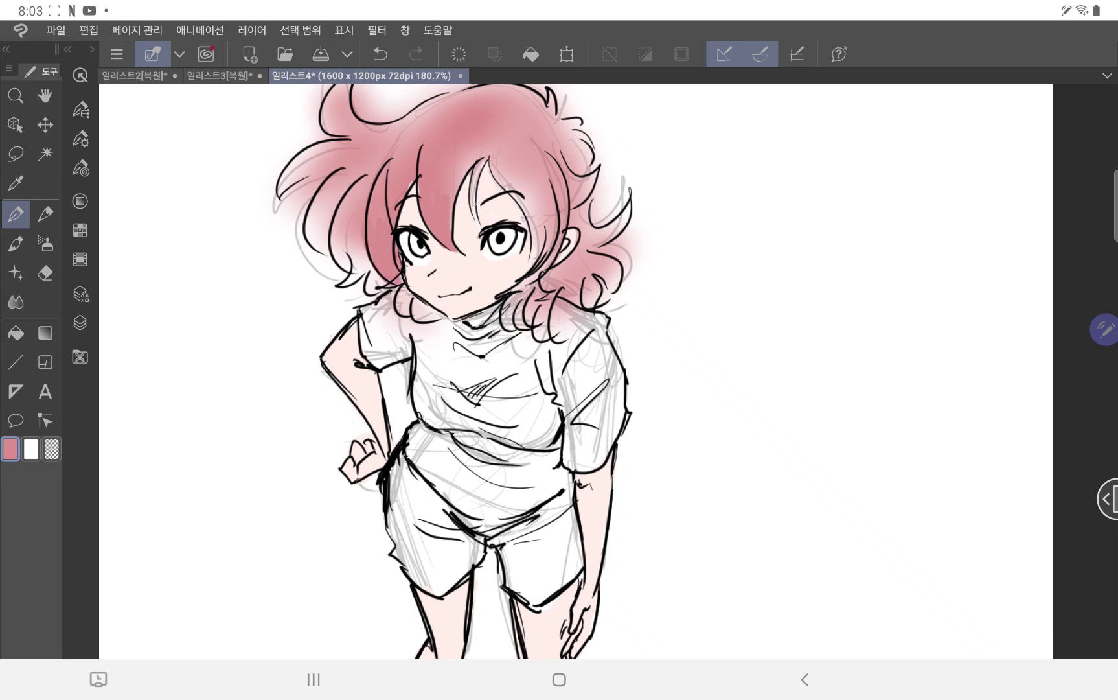
{"action": "mouse_move", "coordinate": [481, 143]}
{"action": "left_mouse_down"}
{"action": "mouse_move", "coordinate": [456, 214]}
{"action": "mouse_move", "coordinate": [538, 253]}
{"action": "left_mouse_up"}
{"action": "mouse_move", "coordinate": [530, 187]}
{"action": "left_mouse_down"}
{"action": "mouse_move", "coordinate": [543, 278]}
{"action": "mouse_move", "coordinate": [504, 325]}
{"action": "left_mouse_up"}
{"action": "left_click_drag", "start_coordinate": [415, 288], "coordinate": [430, 324]}
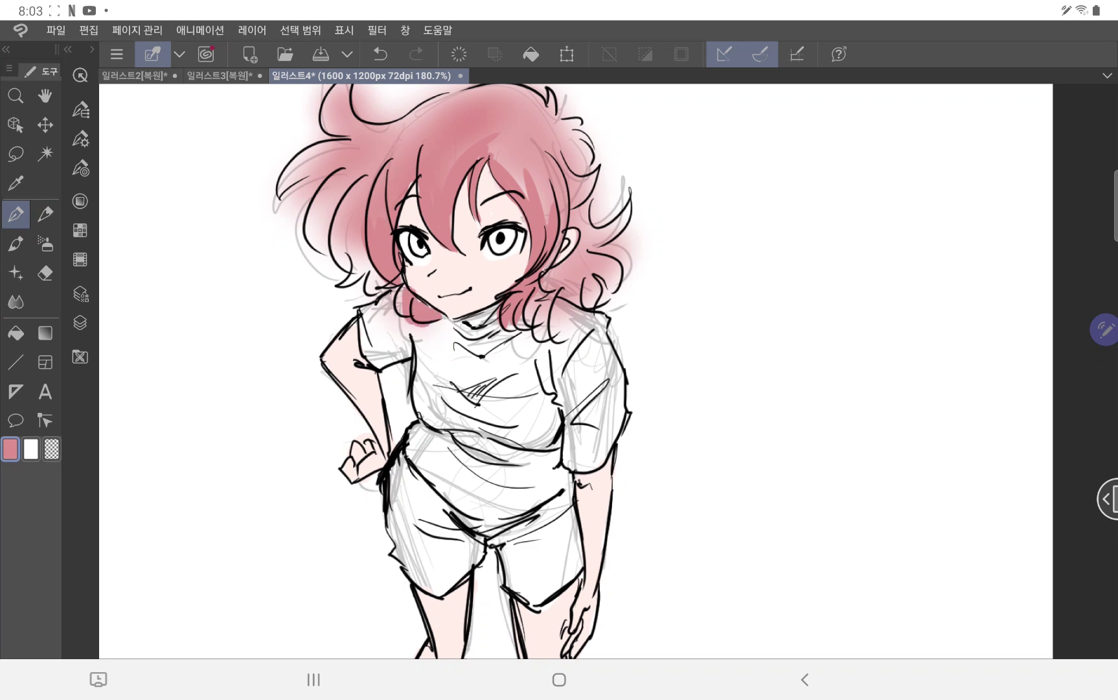
Add darker pink accents at pen size 20 beside the cheek and on the left hair
{"action": "left_click", "coordinate": [10, 448]}
{"action": "left_click", "coordinate": [430, 334]}
{"action": "left_click", "coordinate": [754, 219]}
{"action": "left_click", "coordinate": [80, 167]}
{"action": "left_click", "coordinate": [203, 144]}
{"action": "left_click", "coordinate": [81, 167]}
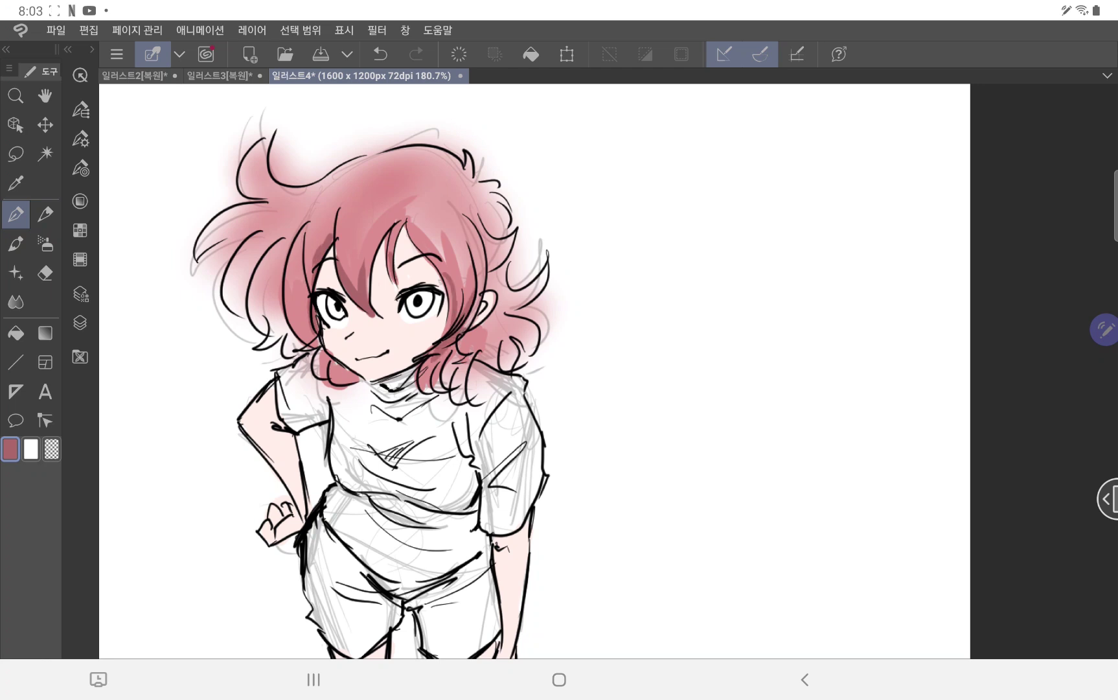
{"action": "left_click_drag", "start_coordinate": [479, 331], "coordinate": [470, 357]}
{"action": "left_click_drag", "start_coordinate": [298, 284], "coordinate": [277, 347]}
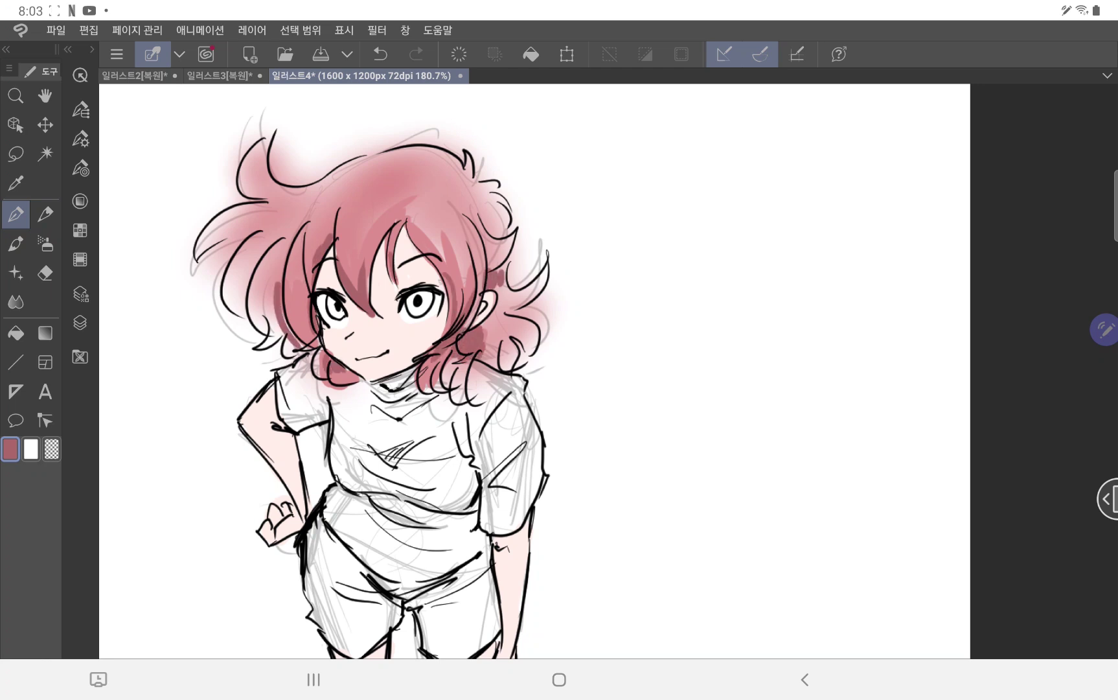
{"action": "left_click_drag", "start_coordinate": [687, 422], "coordinate": [686, 290]}
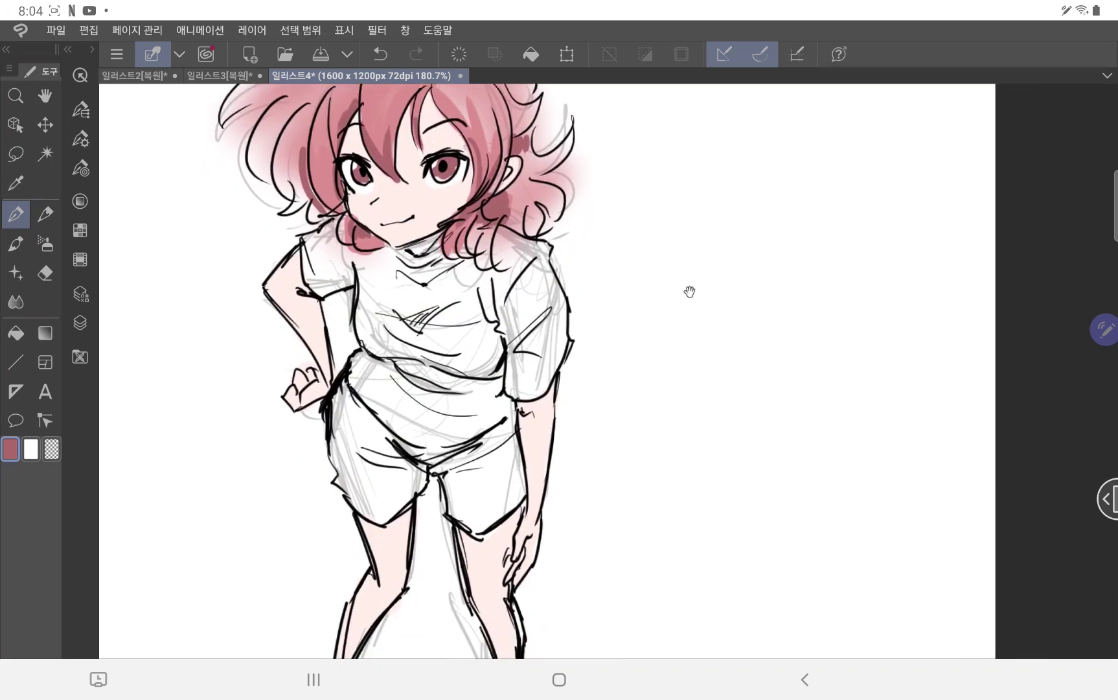
{"action": "left_click", "coordinate": [10, 449]}
Paint the neck area, right chest and right sleeve light yellow-green
{"action": "left_click", "coordinate": [575, 441]}
{"action": "left_click", "coordinate": [418, 301]}
{"action": "left_click", "coordinate": [749, 224]}
{"action": "mouse_move", "coordinate": [375, 270]}
{"action": "left_mouse_down"}
{"action": "mouse_move", "coordinate": [398, 283]}
{"action": "mouse_move", "coordinate": [305, 240]}
{"action": "mouse_move", "coordinate": [294, 295]}
{"action": "mouse_move", "coordinate": [324, 301]}
{"action": "mouse_move", "coordinate": [363, 346]}
{"action": "mouse_move", "coordinate": [480, 349]}
{"action": "mouse_move", "coordinate": [369, 285]}
{"action": "mouse_move", "coordinate": [434, 324]}
{"action": "left_mouse_up"}
{"action": "mouse_move", "coordinate": [431, 269]}
{"action": "left_mouse_down"}
{"action": "mouse_move", "coordinate": [473, 327]}
{"action": "mouse_move", "coordinate": [499, 246]}
{"action": "mouse_move", "coordinate": [512, 327]}
{"action": "mouse_move", "coordinate": [528, 291]}
{"action": "mouse_move", "coordinate": [528, 370]}
{"action": "mouse_move", "coordinate": [499, 408]}
{"action": "left_mouse_up"}
{"action": "left_click_drag", "start_coordinate": [489, 343], "coordinate": [483, 405]}
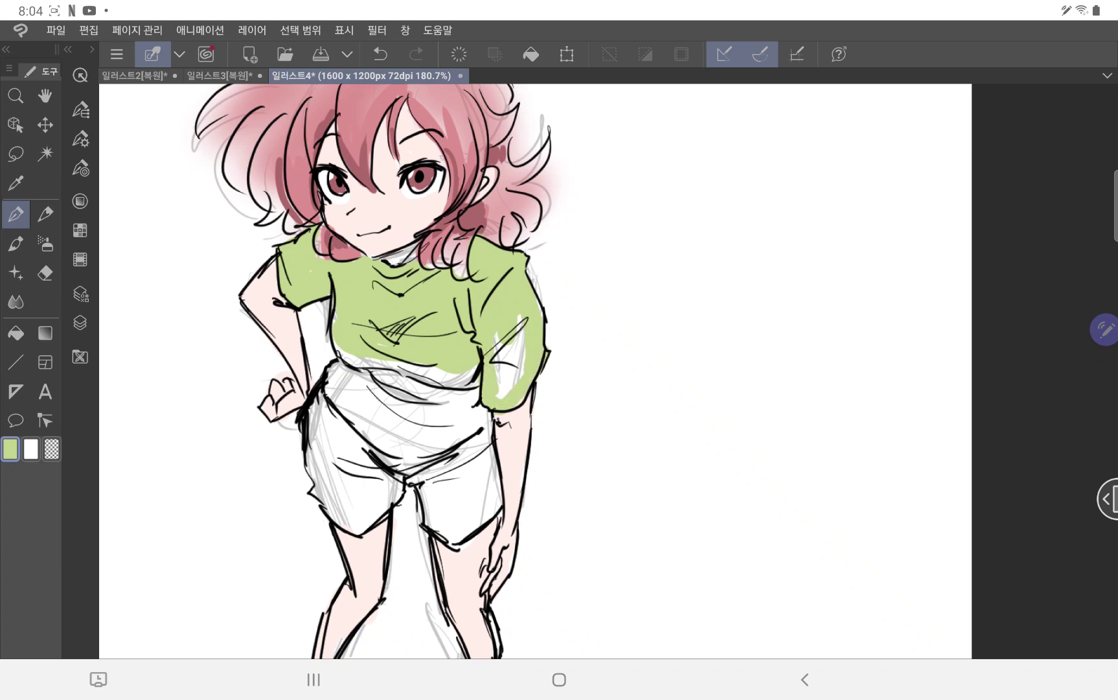
{"action": "left_click_drag", "start_coordinate": [522, 317], "coordinate": [502, 396]}
Extend the yellow-green across the lower shirt band down to the hem
{"action": "left_click_drag", "start_coordinate": [353, 395], "coordinate": [434, 421]}
{"action": "mouse_move", "coordinate": [340, 369]}
{"action": "left_mouse_down"}
{"action": "mouse_move", "coordinate": [382, 402]}
{"action": "mouse_move", "coordinate": [434, 411]}
{"action": "left_mouse_up"}
{"action": "left_click_drag", "start_coordinate": [434, 415], "coordinate": [476, 399]}
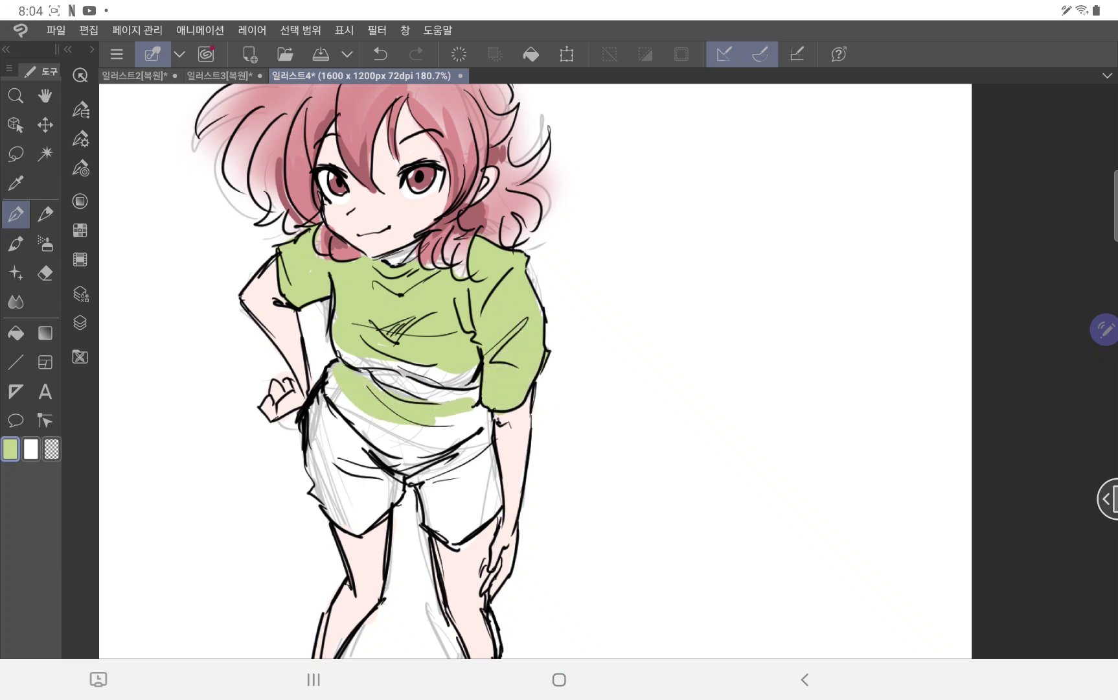
{"action": "left_click_drag", "start_coordinate": [398, 418], "coordinate": [469, 440]}
{"action": "mouse_move", "coordinate": [331, 379]}
{"action": "left_mouse_down"}
{"action": "mouse_move", "coordinate": [405, 434]}
{"action": "mouse_move", "coordinate": [353, 421]}
{"action": "left_mouse_up"}
{"action": "mouse_move", "coordinate": [347, 421]}
{"action": "left_mouse_down"}
{"action": "mouse_move", "coordinate": [415, 461]}
{"action": "mouse_move", "coordinate": [453, 438]}
{"action": "left_mouse_up"}
{"action": "left_click_drag", "start_coordinate": [466, 415], "coordinate": [489, 434]}
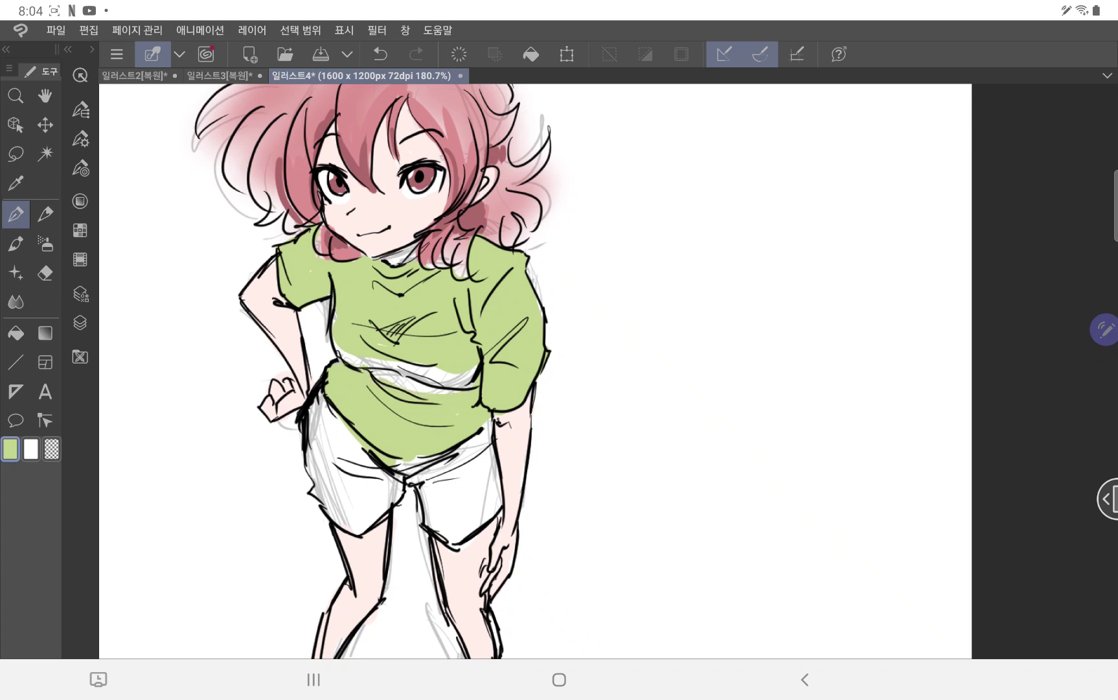
Fill the shorts with dark brown from the left hip to the right leg
{"action": "left_click", "coordinate": [11, 448]}
{"action": "left_click", "coordinate": [572, 280]}
{"action": "left_click", "coordinate": [412, 362]}
{"action": "left_click", "coordinate": [754, 223]}
{"action": "mouse_move", "coordinate": [327, 396]}
{"action": "left_mouse_down"}
{"action": "mouse_move", "coordinate": [318, 467]}
{"action": "mouse_move", "coordinate": [333, 518]}
{"action": "mouse_move", "coordinate": [379, 498]}
{"action": "mouse_move", "coordinate": [359, 454]}
{"action": "mouse_move", "coordinate": [375, 499]}
{"action": "mouse_move", "coordinate": [424, 457]}
{"action": "mouse_move", "coordinate": [476, 447]}
{"action": "left_mouse_up"}
{"action": "mouse_move", "coordinate": [447, 469]}
{"action": "left_mouse_down"}
{"action": "mouse_move", "coordinate": [417, 525]}
{"action": "mouse_move", "coordinate": [480, 528]}
{"action": "mouse_move", "coordinate": [489, 454]}
{"action": "mouse_move", "coordinate": [476, 512]}
{"action": "mouse_move", "coordinate": [463, 515]}
{"action": "left_mouse_up"}
Select Layer 4 in the Layer panel for colouring, keeping the pen active
{"action": "left_click", "coordinate": [16, 183]}
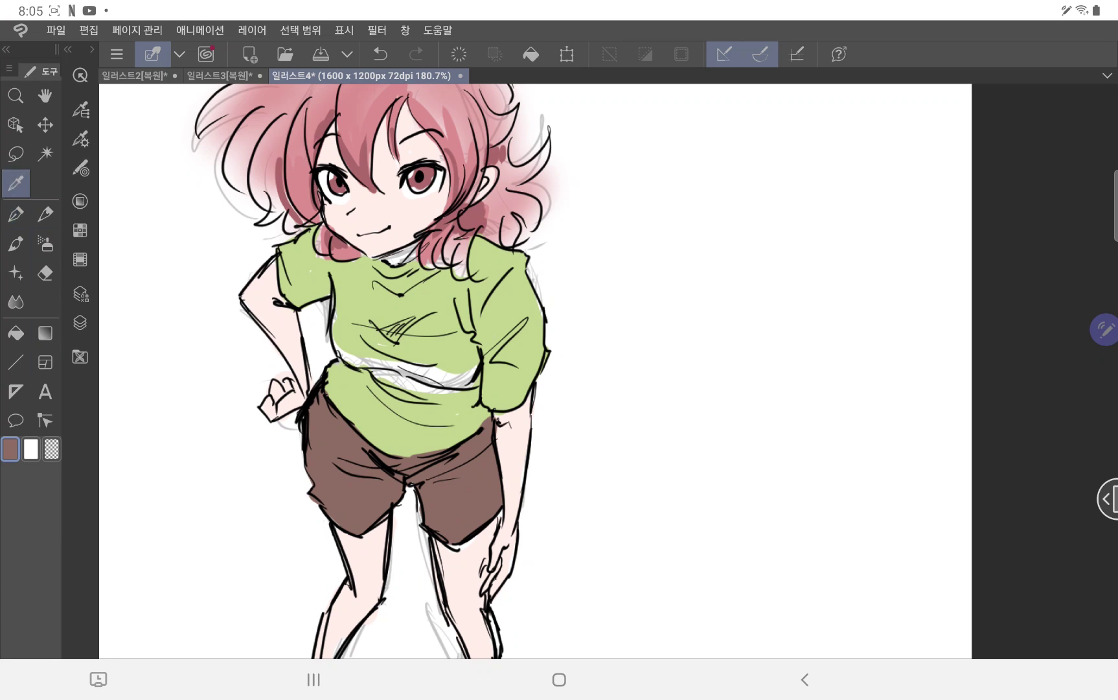
{"action": "left_click", "coordinate": [15, 213]}
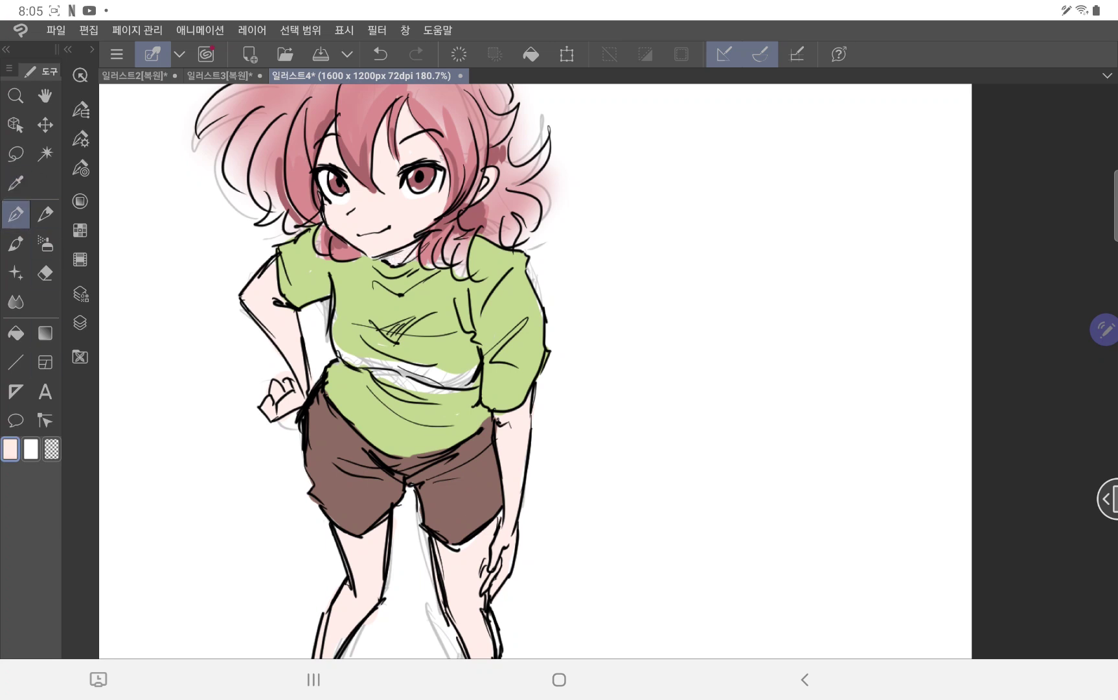
{"action": "left_click", "coordinate": [80, 322]}
{"action": "left_click", "coordinate": [214, 212]}
{"action": "left_click", "coordinate": [214, 186]}
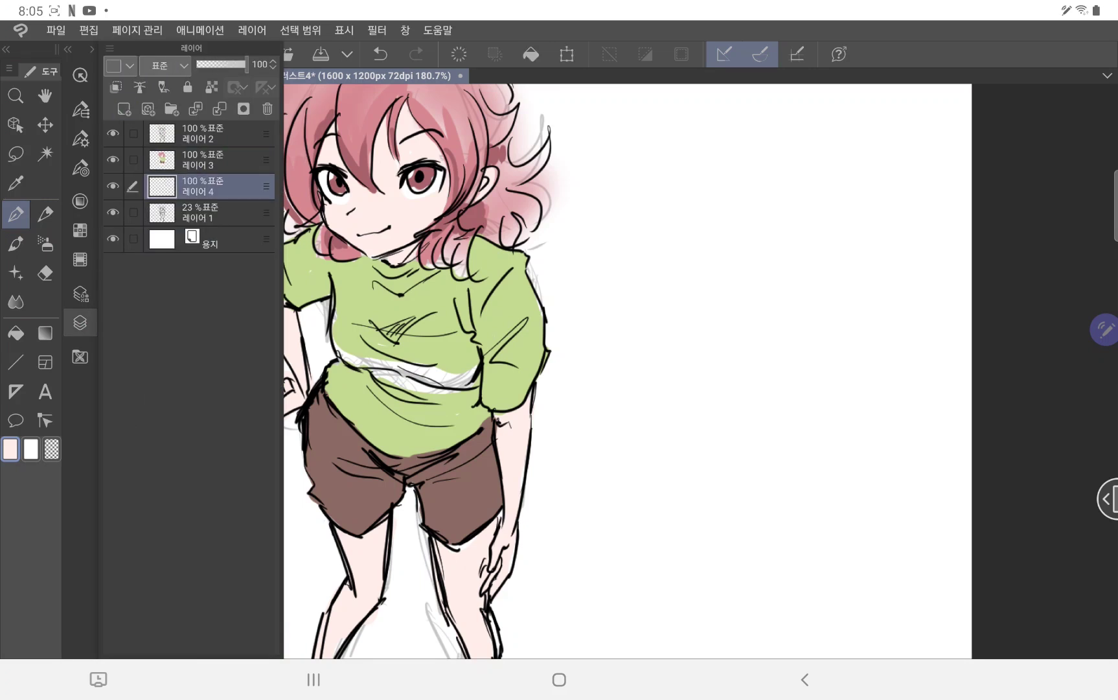
Paint a yellow stripe across the shirt's belly
{"action": "left_click", "coordinate": [10, 448]}
{"action": "left_click", "coordinate": [457, 342]}
{"action": "left_click", "coordinate": [577, 444]}
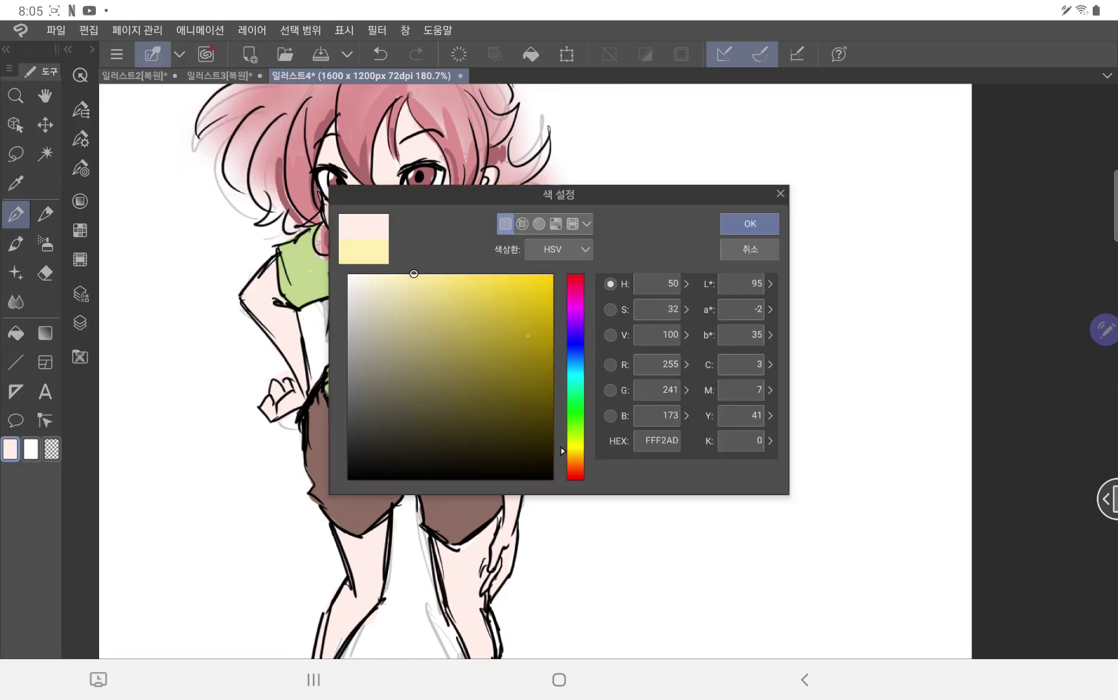
{"action": "left_click", "coordinate": [749, 220]}
{"action": "left_click_drag", "start_coordinate": [371, 361], "coordinate": [428, 388]}
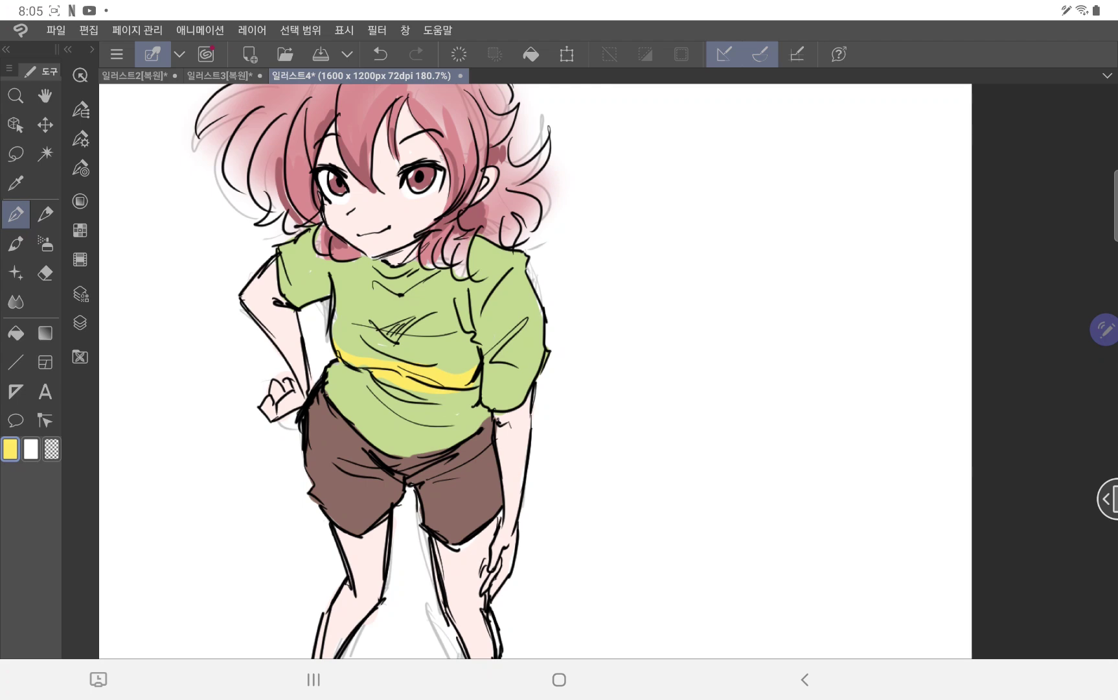
Switch to a different layer and to the eraser tool
{"action": "left_click", "coordinate": [80, 322]}
{"action": "left_click", "coordinate": [214, 162]}
{"action": "left_click", "coordinate": [44, 273]}
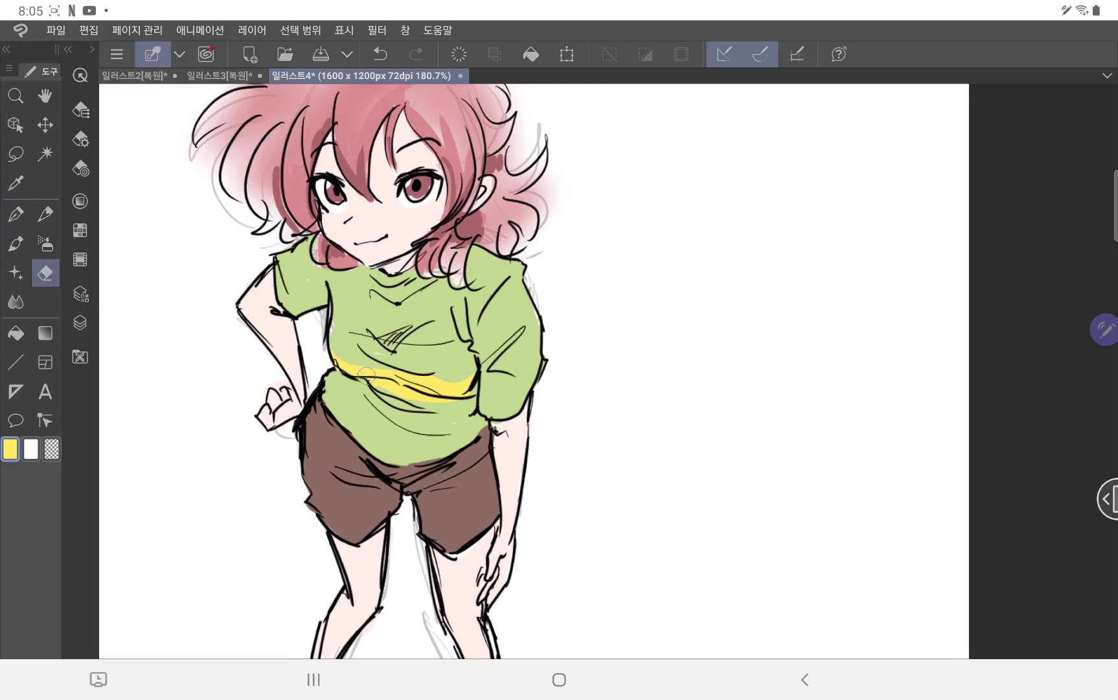
{"action": "scroll", "coordinate": [466, 381], "scroll_direction": "down", "scroll_amount": 5}
{"action": "scroll", "coordinate": [801, 309], "scroll_direction": "down", "scroll_amount": 3}
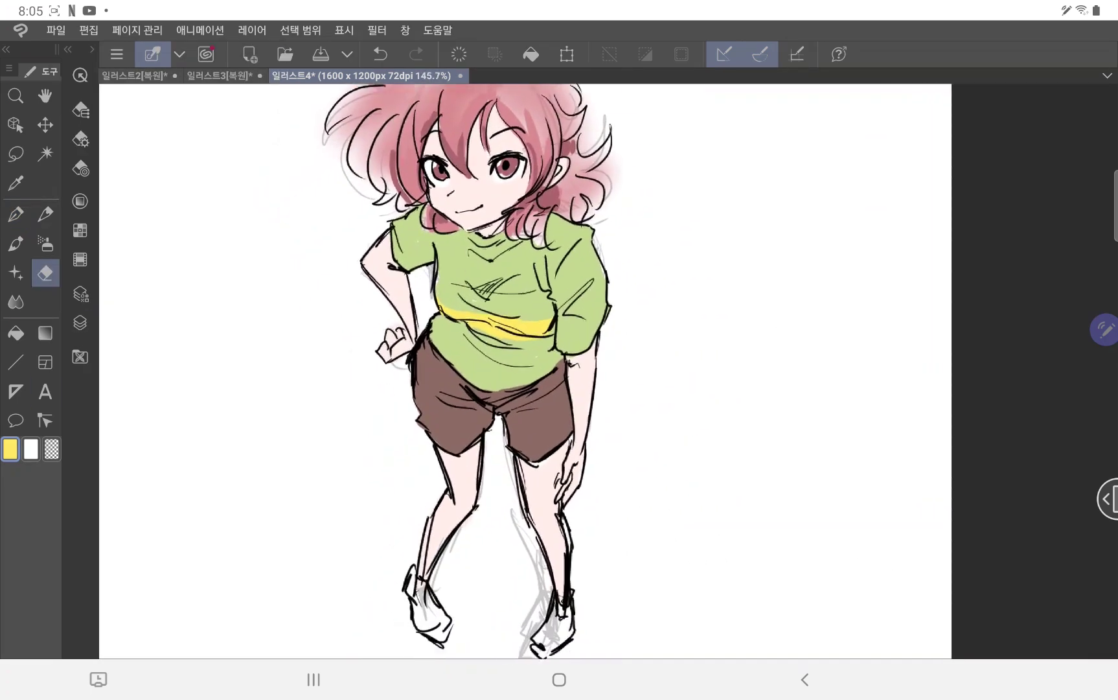
{"action": "scroll", "coordinate": [463, 370], "scroll_direction": "up", "scroll_amount": 1}
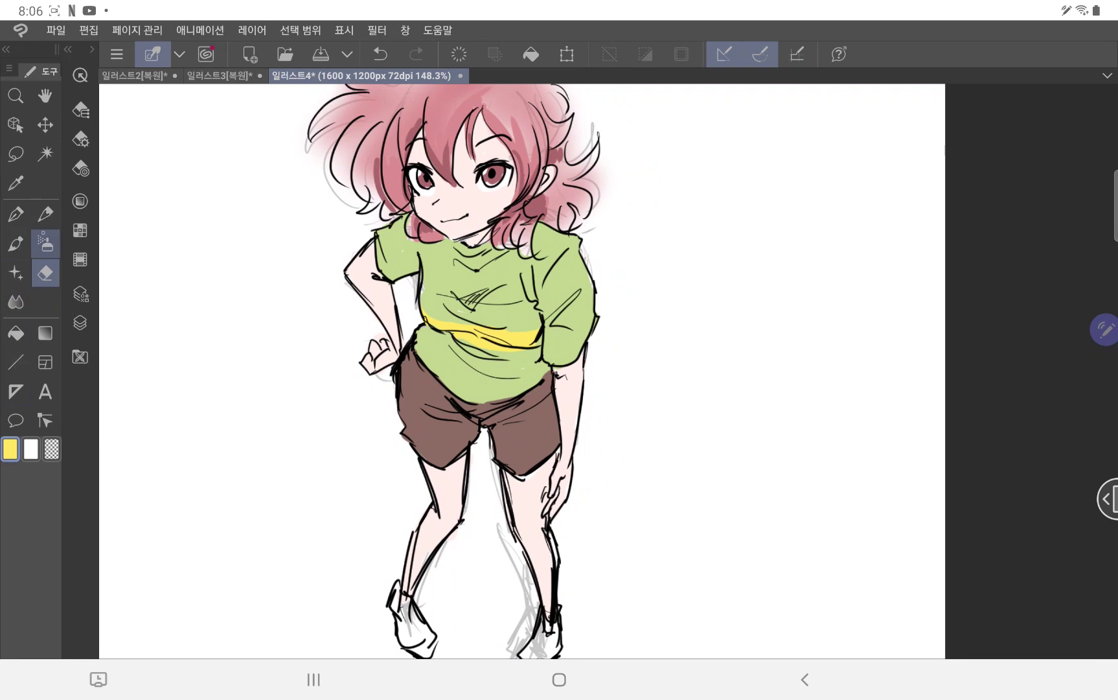
Eyedrop the shorts' brown and colour both shoes brown
{"action": "left_click", "coordinate": [15, 184]}
{"action": "left_click", "coordinate": [480, 202]}
{"action": "left_click", "coordinate": [15, 214]}
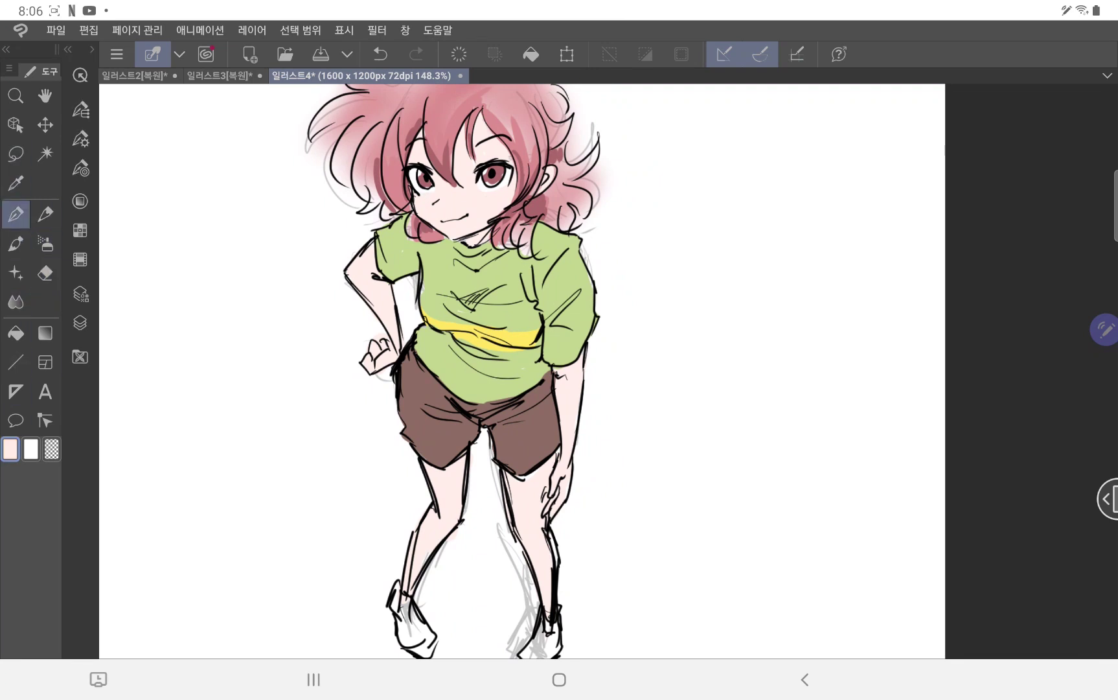
{"action": "left_click", "coordinate": [16, 183]}
{"action": "left_click", "coordinate": [427, 415]}
{"action": "left_click", "coordinate": [16, 214]}
{"action": "left_click_drag", "start_coordinate": [400, 602], "coordinate": [427, 644]}
{"action": "left_click_drag", "start_coordinate": [534, 625], "coordinate": [556, 651]}
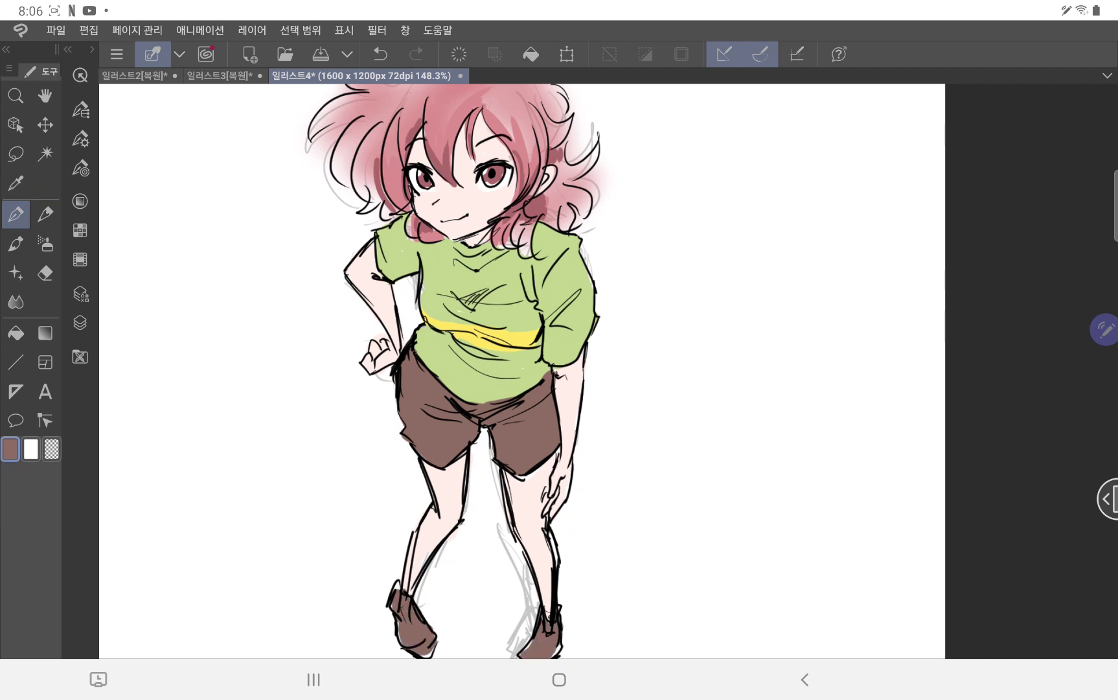
{"action": "scroll", "coordinate": [518, 369], "scroll_direction": "down", "scroll_amount": 2}
{"action": "left_click", "coordinate": [80, 323]}
On another layer, brush a grey figure-shaped shadow stretching right from the feet
{"action": "left_click", "coordinate": [207, 186]}
{"action": "left_click", "coordinate": [11, 449]}
{"action": "left_click", "coordinate": [751, 223]}
{"action": "mouse_move", "coordinate": [570, 592]}
{"action": "left_mouse_down"}
{"action": "mouse_move", "coordinate": [661, 563]}
{"action": "mouse_move", "coordinate": [784, 550]}
{"action": "left_mouse_up"}
{"action": "left_click_drag", "start_coordinate": [686, 551], "coordinate": [800, 559]}
{"action": "left_click_drag", "start_coordinate": [434, 567], "coordinate": [687, 552]}
{"action": "mouse_move", "coordinate": [571, 556]}
{"action": "left_mouse_down"}
{"action": "mouse_move", "coordinate": [797, 541]}
{"action": "mouse_move", "coordinate": [875, 551]}
{"action": "left_mouse_up"}
{"action": "mouse_move", "coordinate": [678, 524]}
{"action": "left_mouse_down"}
{"action": "mouse_move", "coordinate": [926, 549]}
{"action": "mouse_move", "coordinate": [625, 601]}
{"action": "left_mouse_up"}
{"action": "mouse_move", "coordinate": [842, 522]}
{"action": "left_mouse_down"}
{"action": "mouse_move", "coordinate": [855, 534]}
{"action": "mouse_move", "coordinate": [933, 545]}
{"action": "left_mouse_up"}
{"action": "left_click_drag", "start_coordinate": [937, 561], "coordinate": [875, 573]}
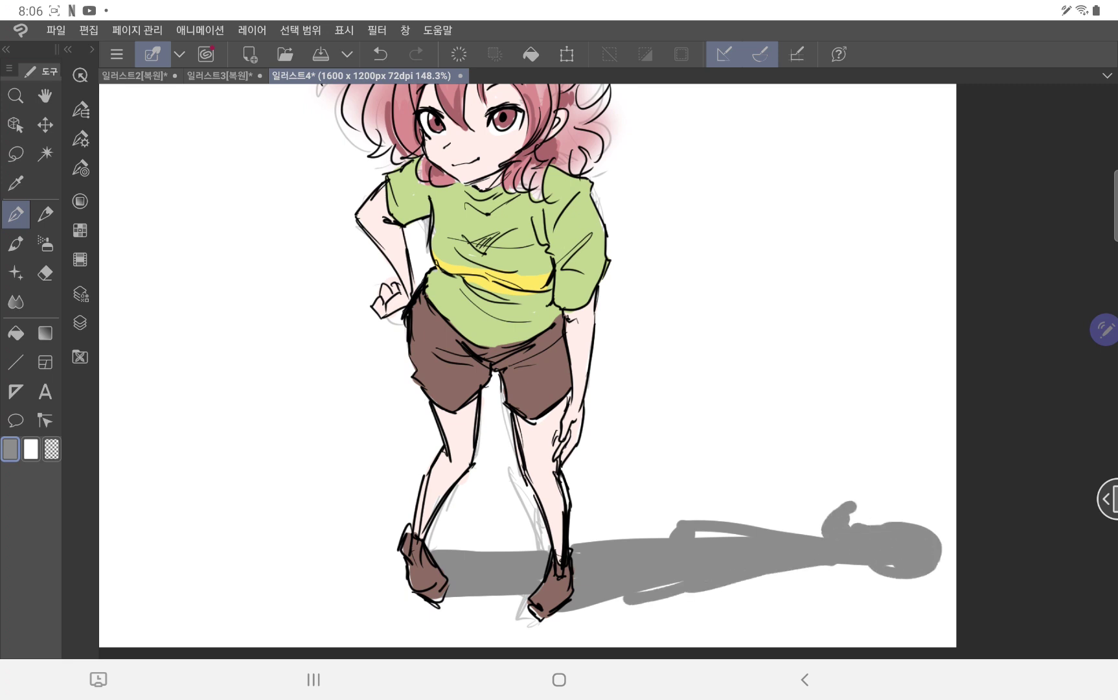
{"action": "scroll", "coordinate": [528, 363], "scroll_direction": "down", "scroll_amount": 3}
Hand-write the grey title 'chocotale Chara' at the top left with a small heart
{"action": "left_click_drag", "start_coordinate": [195, 141], "coordinate": [198, 167]}
{"action": "left_click_drag", "start_coordinate": [206, 99], "coordinate": [239, 162]}
{"action": "mouse_move", "coordinate": [259, 136]}
{"action": "left_mouse_down"}
{"action": "mouse_move", "coordinate": [288, 156]}
{"action": "mouse_move", "coordinate": [350, 159]}
{"action": "left_mouse_up"}
{"action": "left_click_drag", "start_coordinate": [350, 104], "coordinate": [376, 152]}
{"action": "left_click_drag", "start_coordinate": [217, 223], "coordinate": [300, 266]}
{"action": "left_click_drag", "start_coordinate": [297, 250], "coordinate": [318, 217]}
{"action": "left_click_drag", "start_coordinate": [340, 221], "coordinate": [364, 239]}
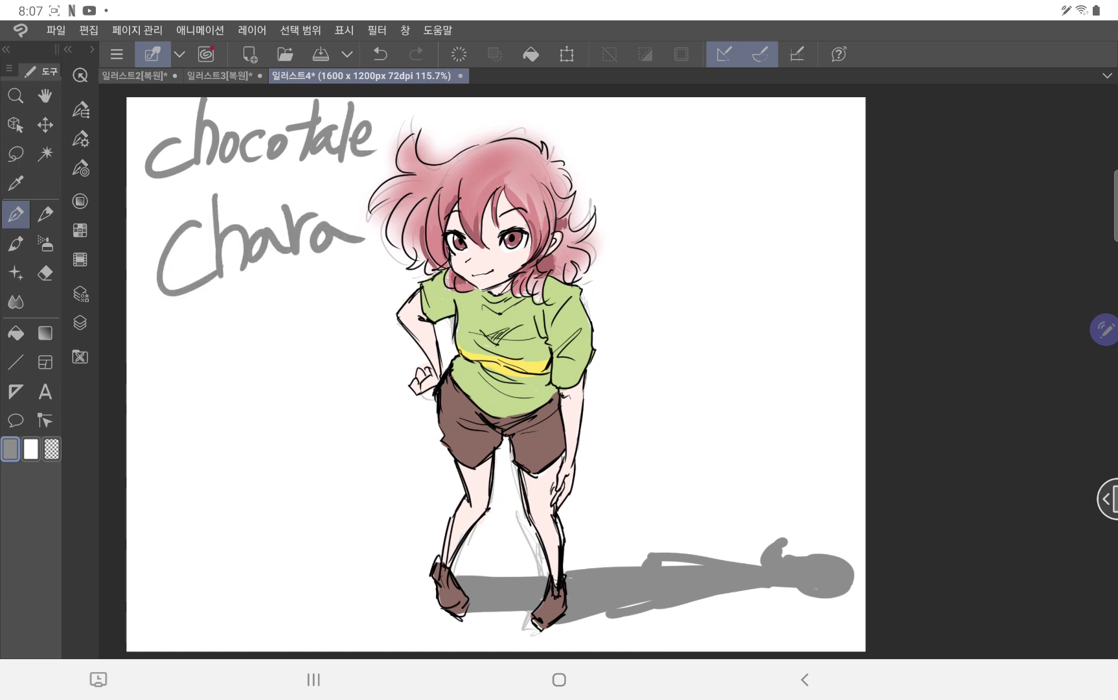
{"action": "left_click_drag", "start_coordinate": [258, 332], "coordinate": [259, 354]}
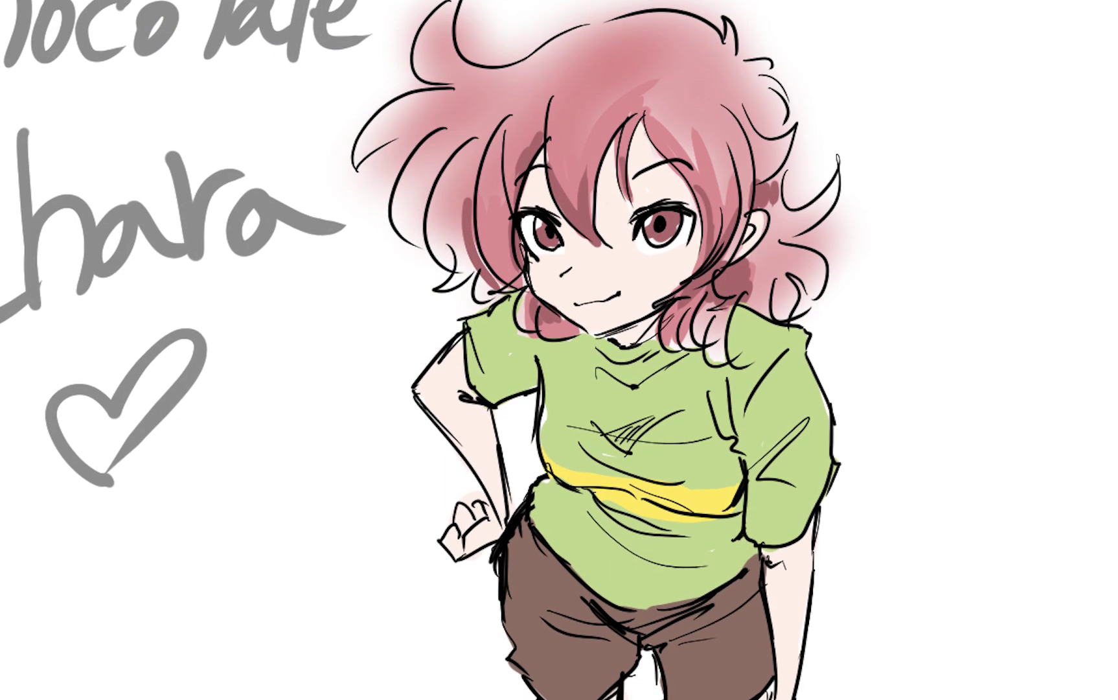